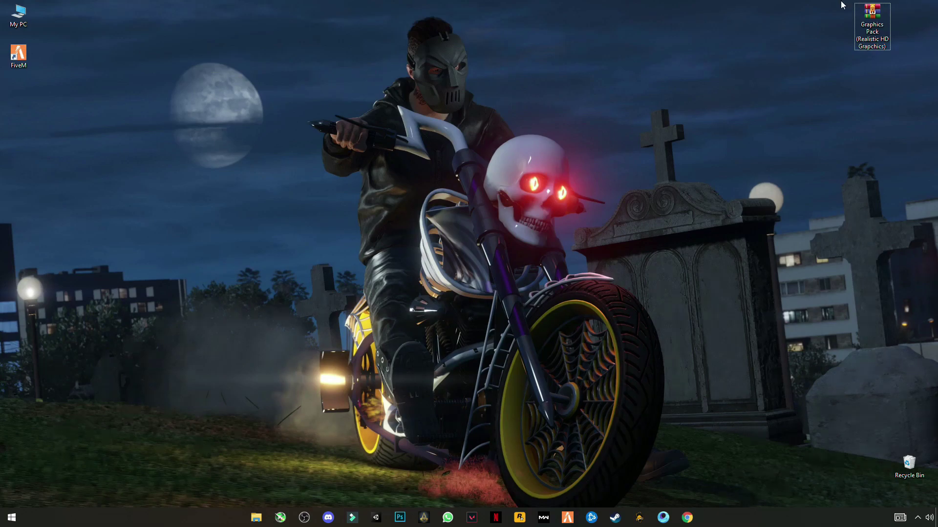
# Move the Graphics Pack archive toward the middle of the desktop and extract its contents directly onto the desktop
pyautogui.moveTo(927, 2); pyautogui.dragTo(807, 63)
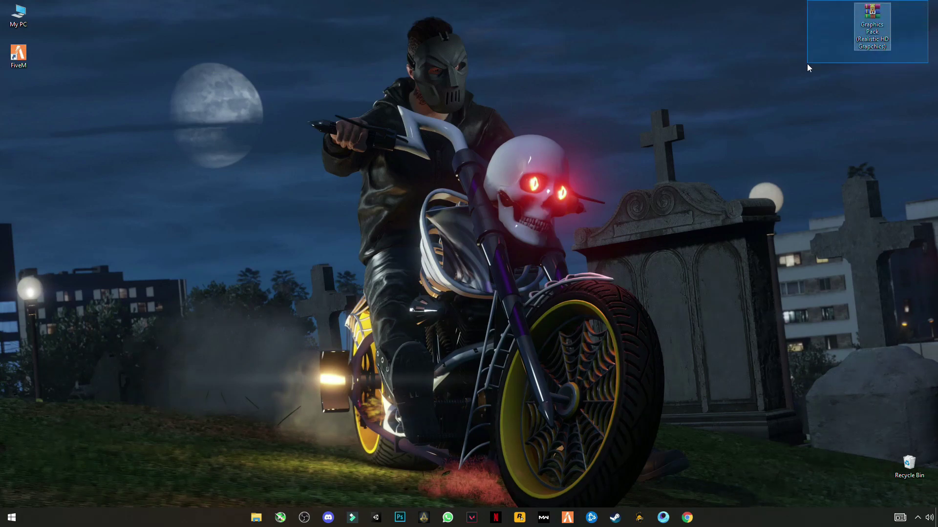
pyautogui.moveTo(866, 29)
pyautogui.mouseDown()
pyautogui.moveTo(709, 129)
pyautogui.moveTo(666, 192)
pyautogui.moveTo(697, 155)
pyautogui.mouseUp()
pyautogui.rightClick(703, 129)
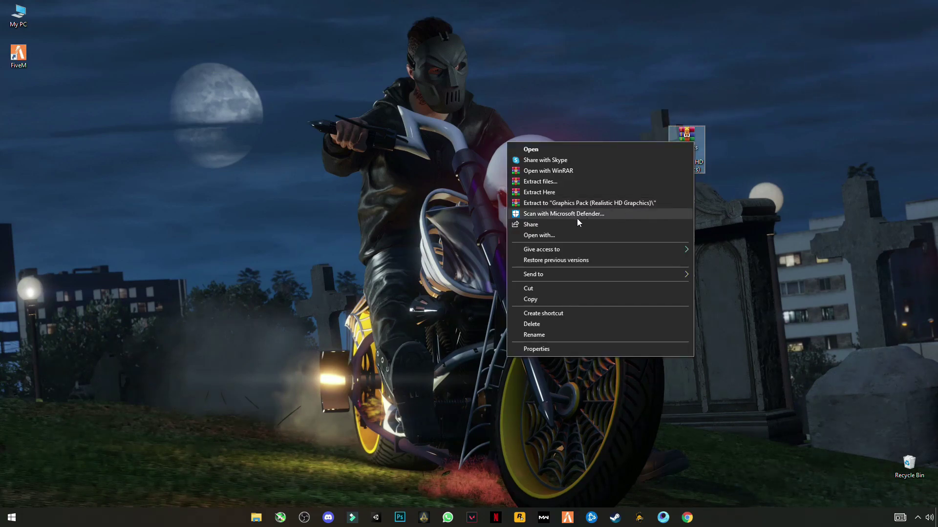
pyautogui.click(542, 190)
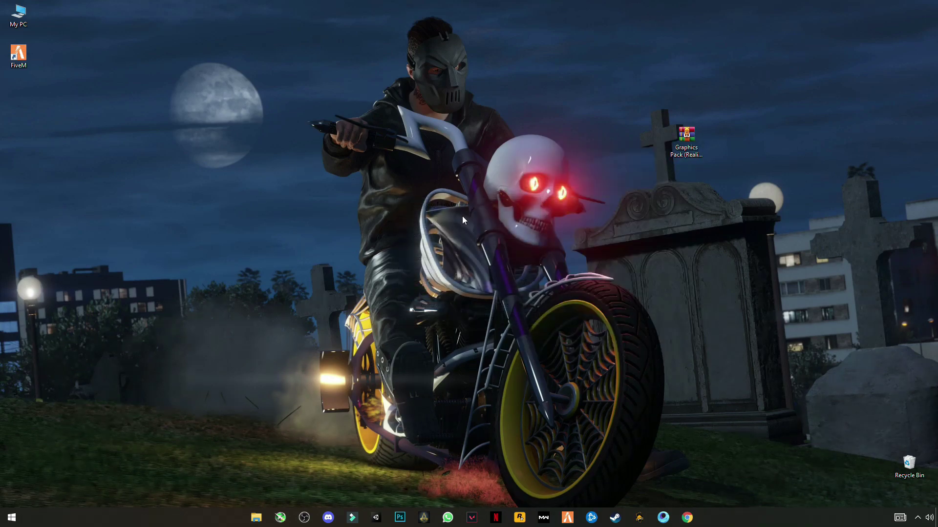
# Open the extracted PRV GRAPHIC folder and cut the citizen folder inside it
pyautogui.rightClick(20, 106)
pyautogui.click(29, 118)
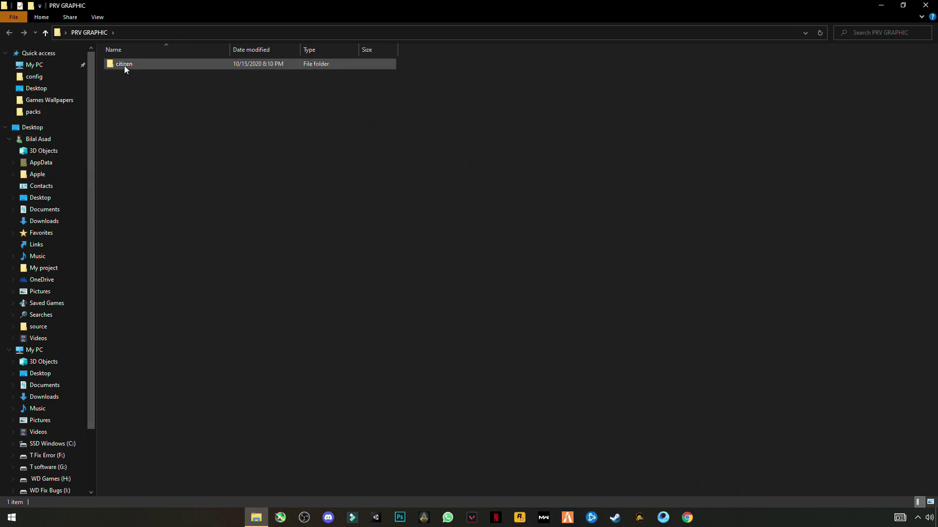
pyautogui.rightClick(147, 65)
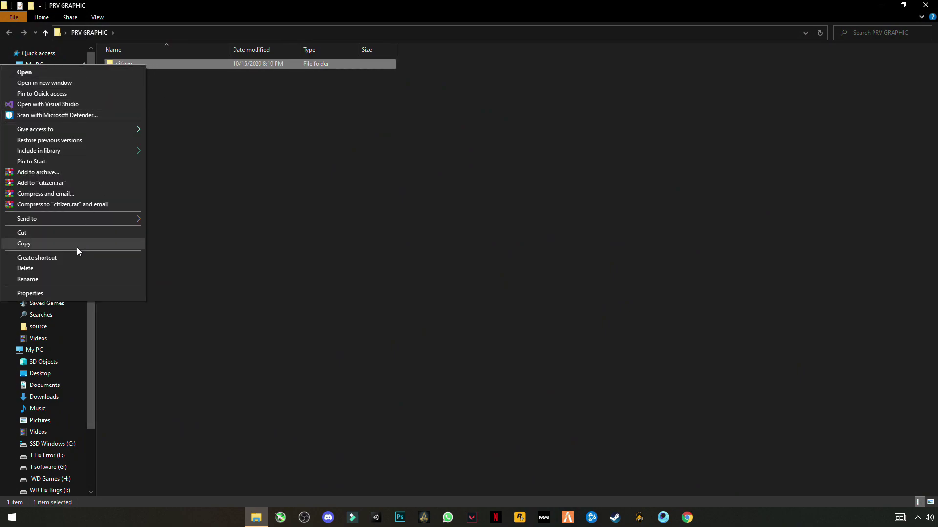
pyautogui.click(32, 232)
# Go to the FiveM desktop shortcut's file location and open the FiveM Application Data folder
pyautogui.press('super+d')
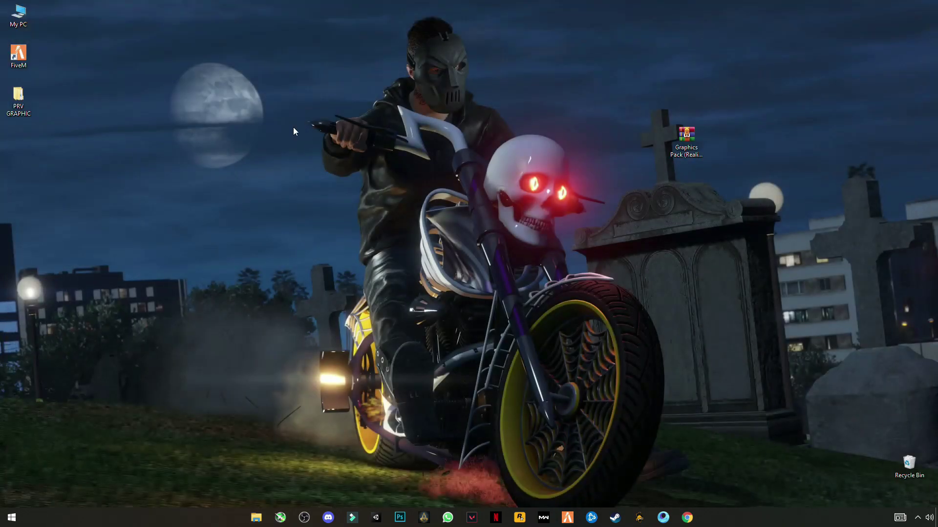
pyautogui.rightClick(25, 65)
pyautogui.rightClick(25, 65)
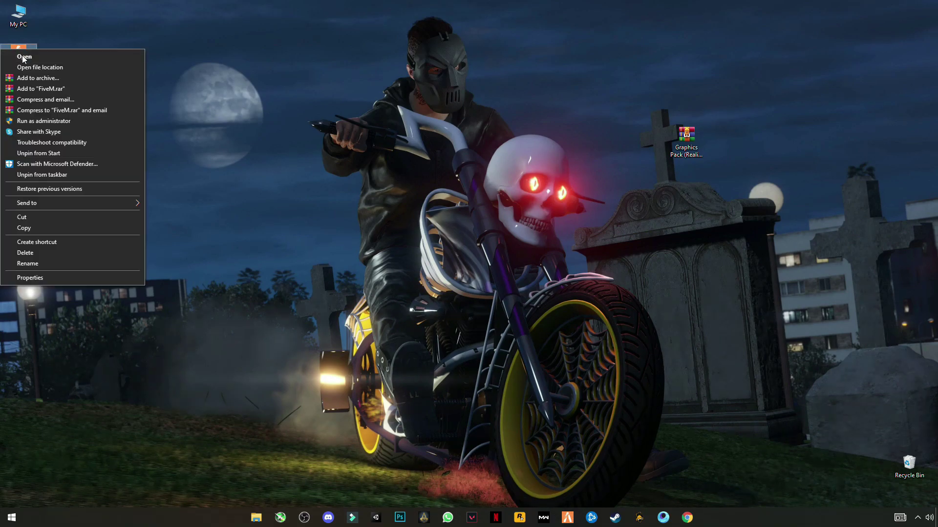
pyautogui.click(25, 67)
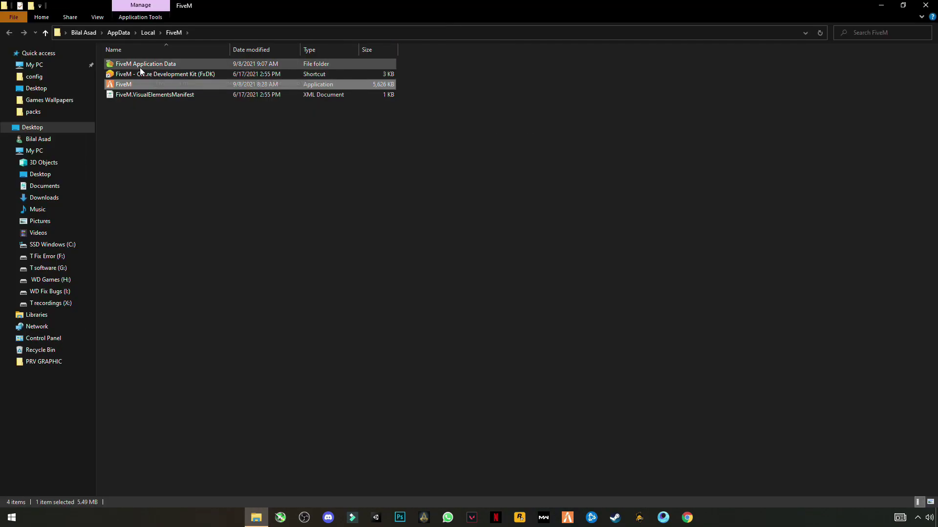
pyautogui.doubleClick(152, 65)
# Paste the citizen folder into FiveM Application Data, replacing the files in the destination, and return to the desktop
pyautogui.rightClick(541, 186)
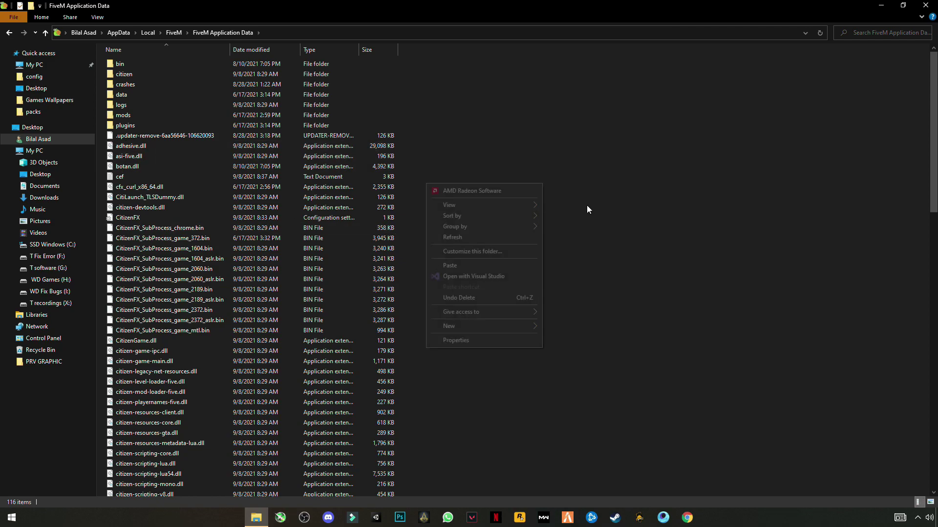
pyautogui.click(458, 266)
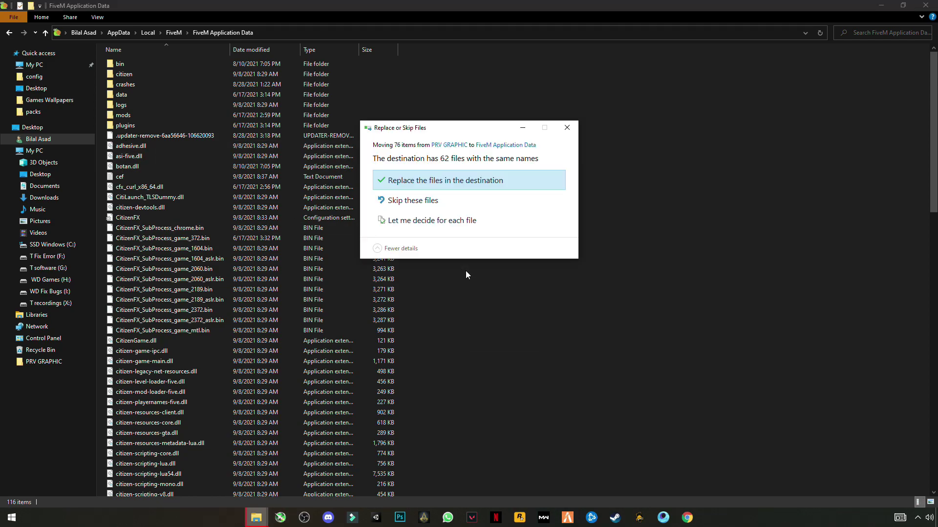
pyautogui.click(422, 181)
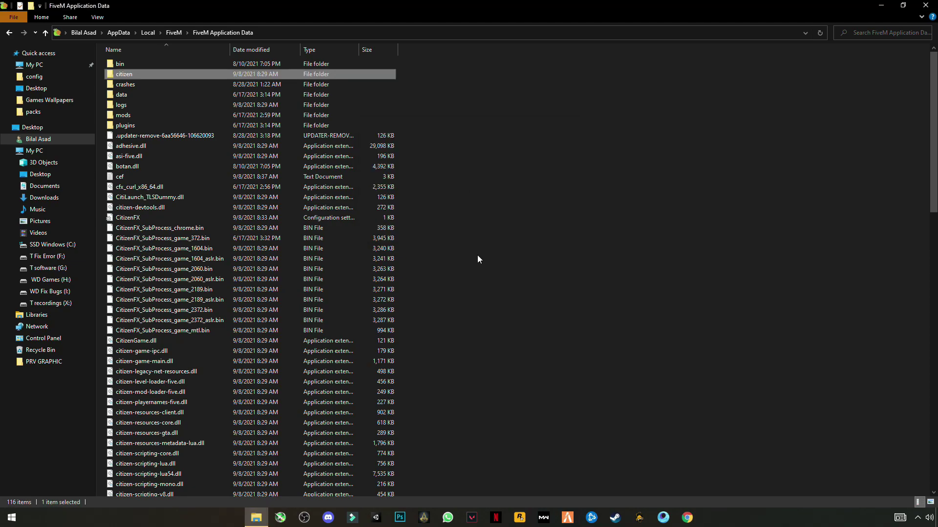
pyautogui.click(935, 517)
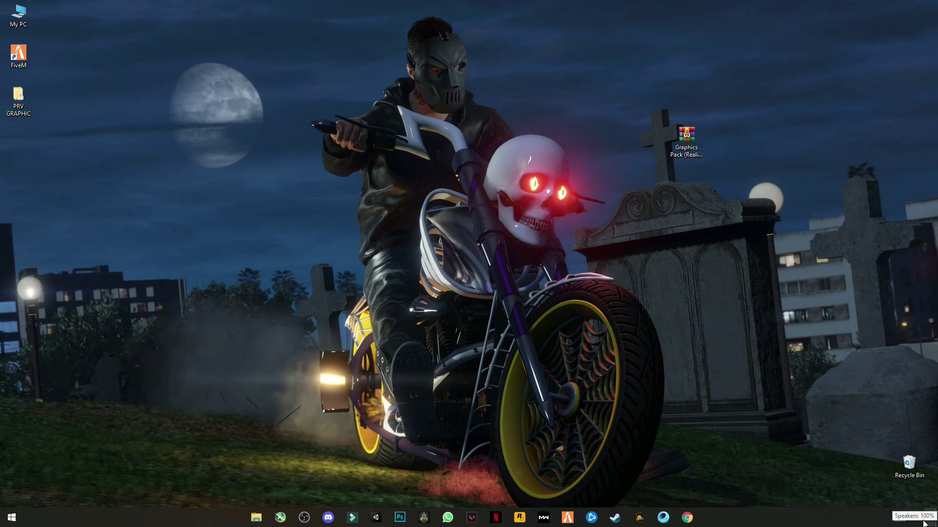
# Open the Power & sleep page of the Windows system settings
pyautogui.click(921, 521)
pyautogui.click(12, 518)
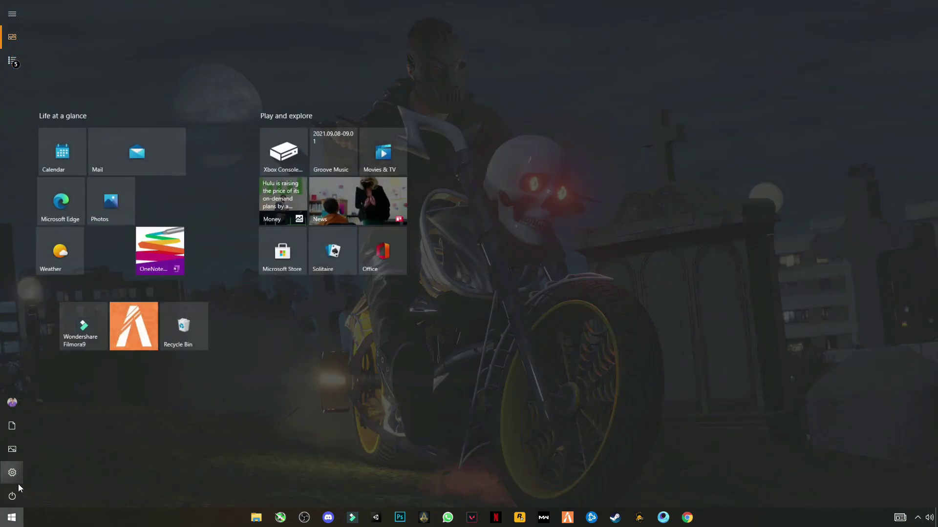
pyautogui.click(12, 481)
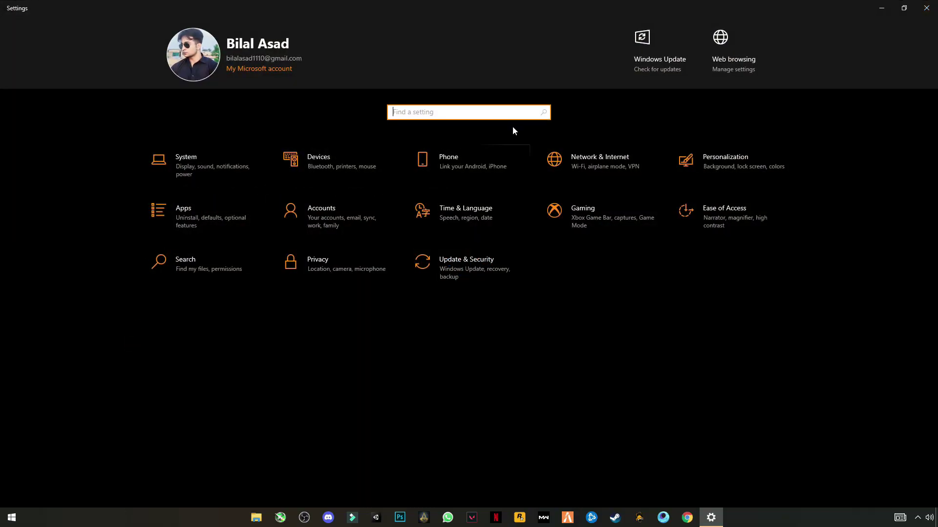
pyautogui.click(188, 173)
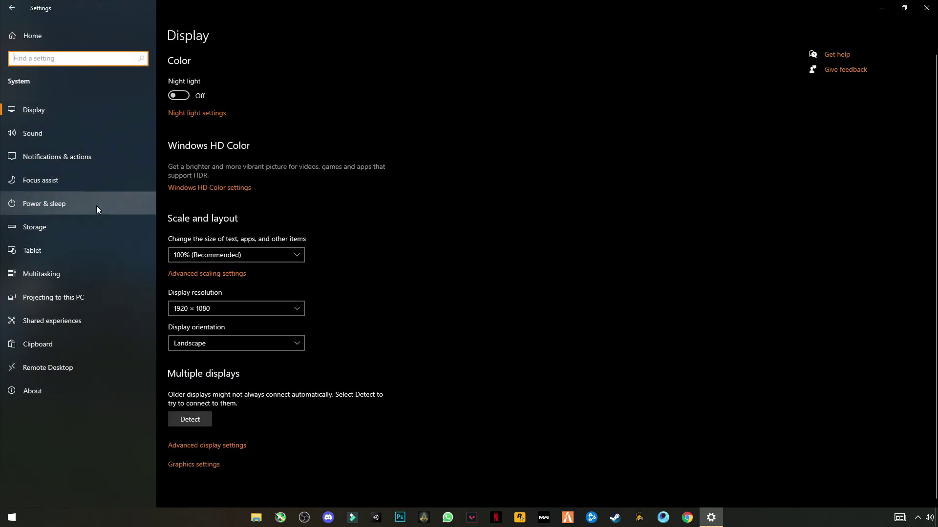
pyautogui.click(39, 204)
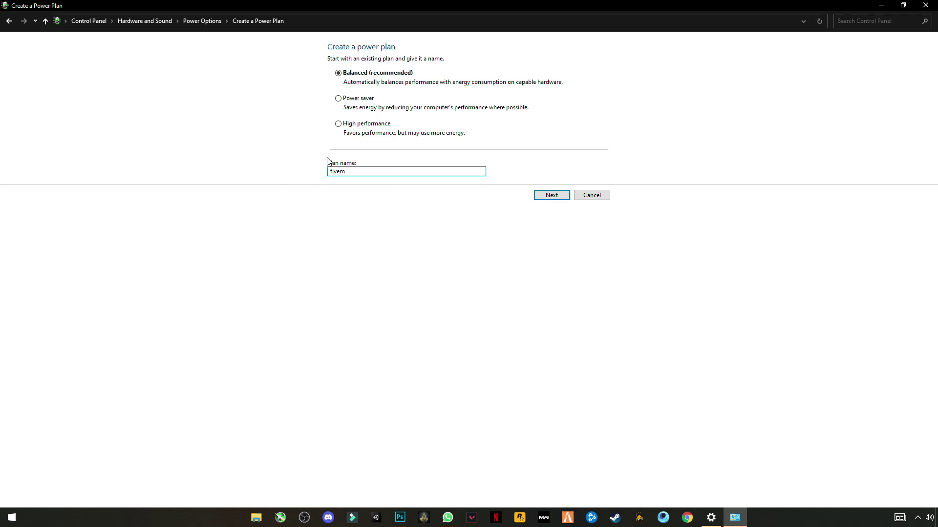
# Create the fivem power plan based on High performance, with display turn-off and computer sleep both set to Never
pyautogui.click(366, 126)
pyautogui.click(548, 197)
pyautogui.click(455, 82)
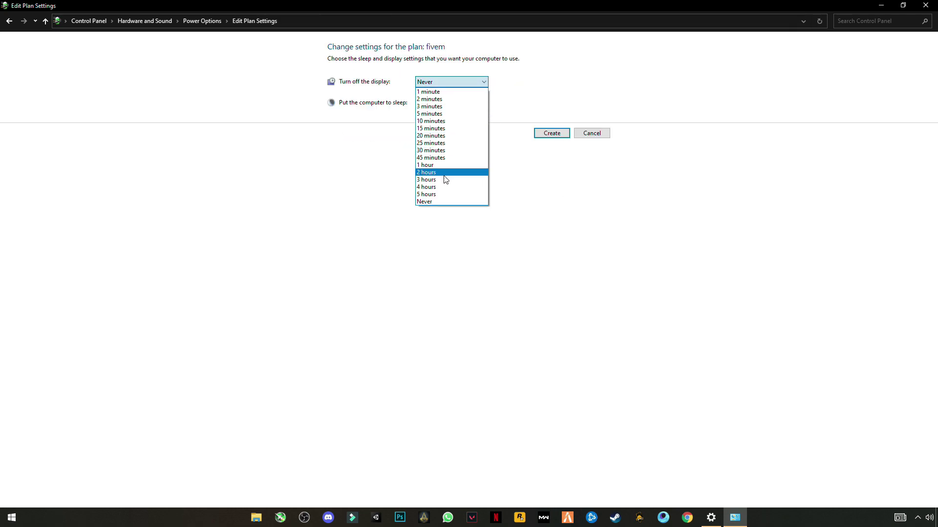
pyautogui.click(435, 202)
pyautogui.click(435, 103)
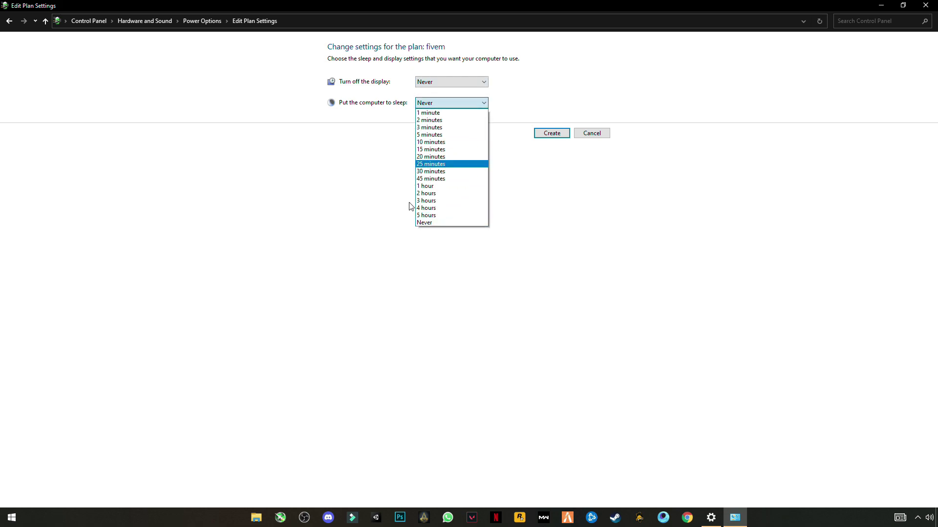
pyautogui.click(427, 222)
pyautogui.click(551, 133)
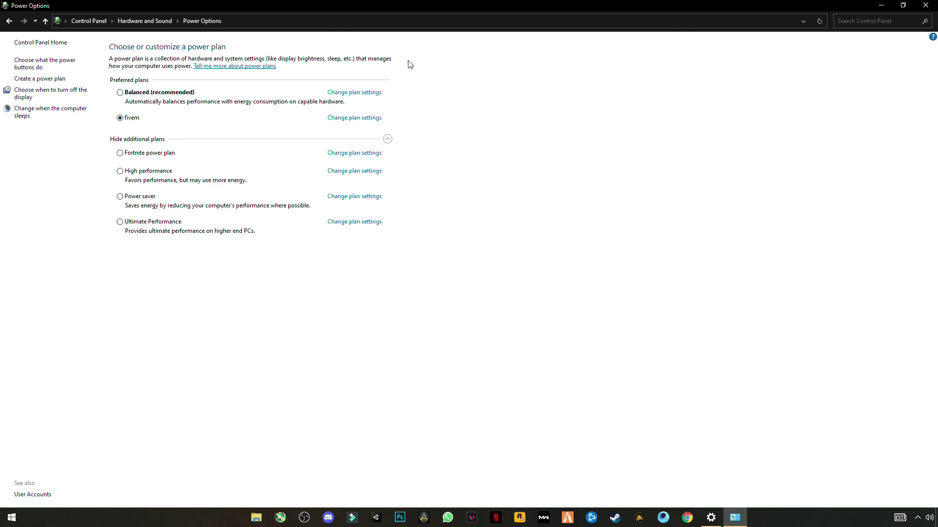
pyautogui.click(926, 5)
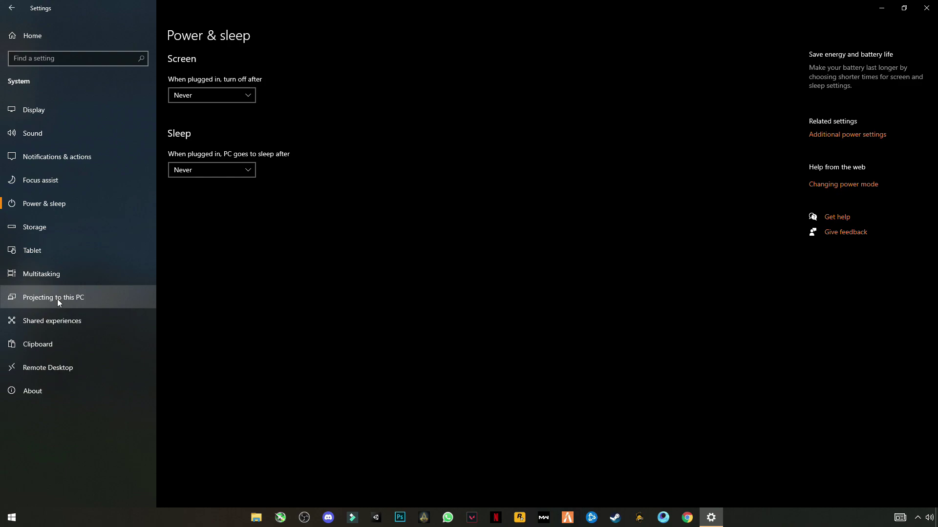
# Review the Notifications & actions settings, including the list of notification senders, and close Settings
pyautogui.click(51, 160)
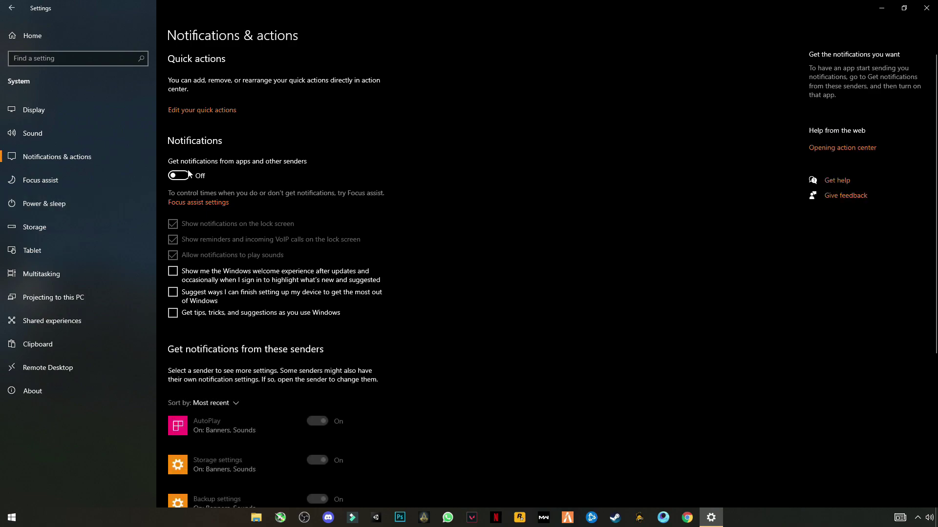
pyautogui.scroll(-5, 235, 269)
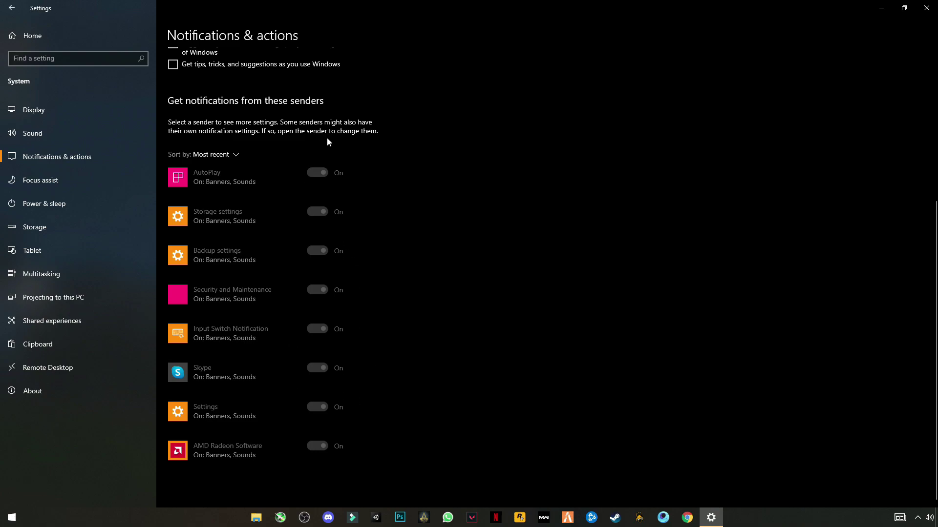
pyautogui.scroll(5, 324, 142)
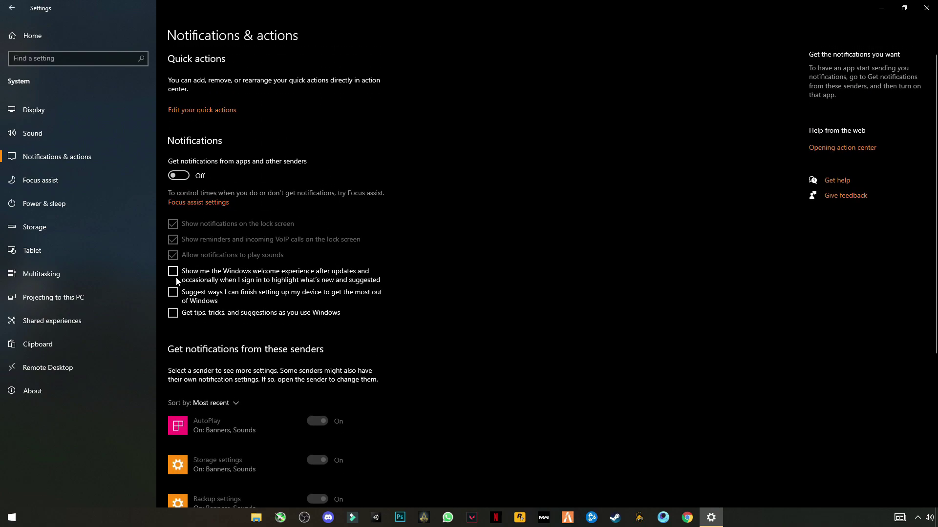
pyautogui.click(926, 8)
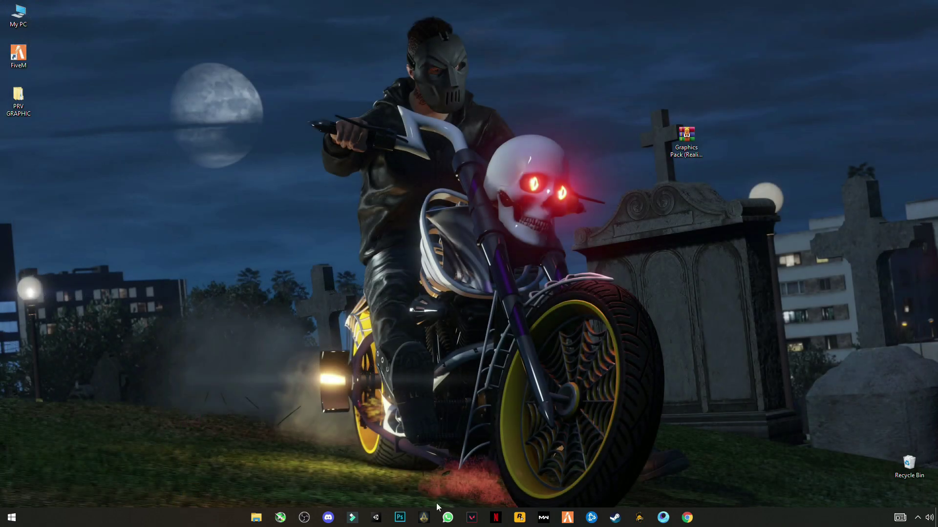
# Open the user's temporary files folder by running %temp% from the Run dialog
pyautogui.click(17, 518)
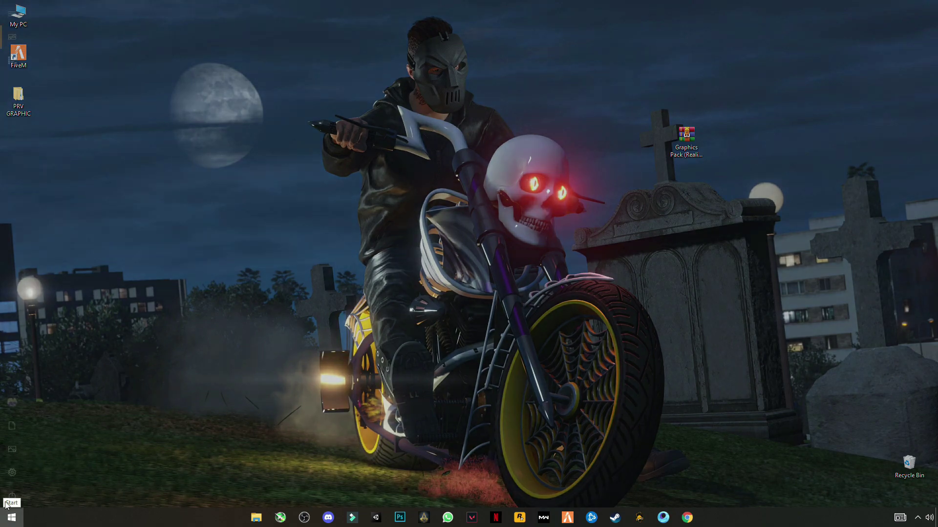
pyautogui.write('run')
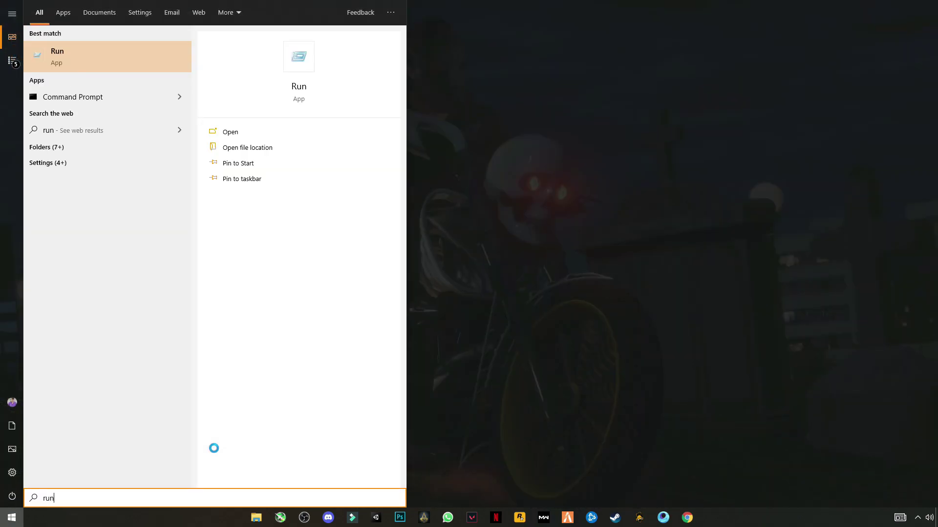
pyautogui.press('Return')
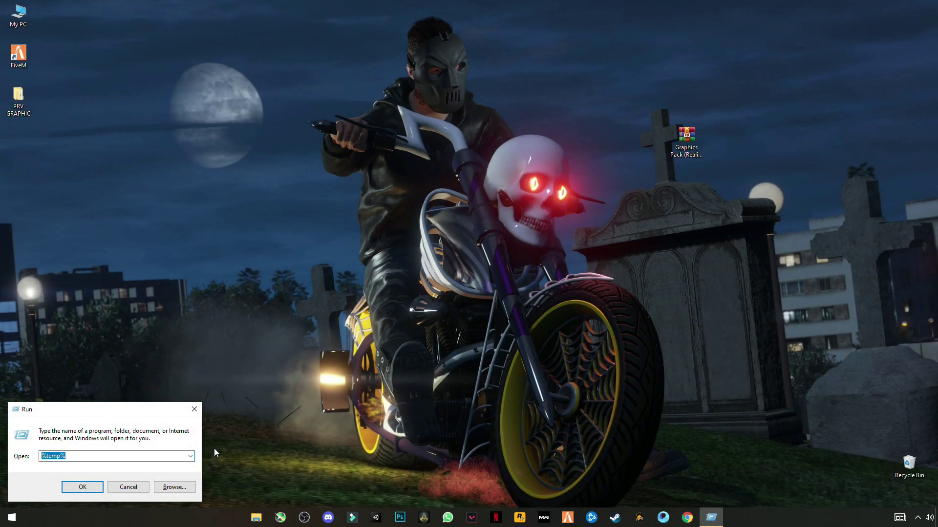
pyautogui.write('%temp%')
pyautogui.click(81, 487)
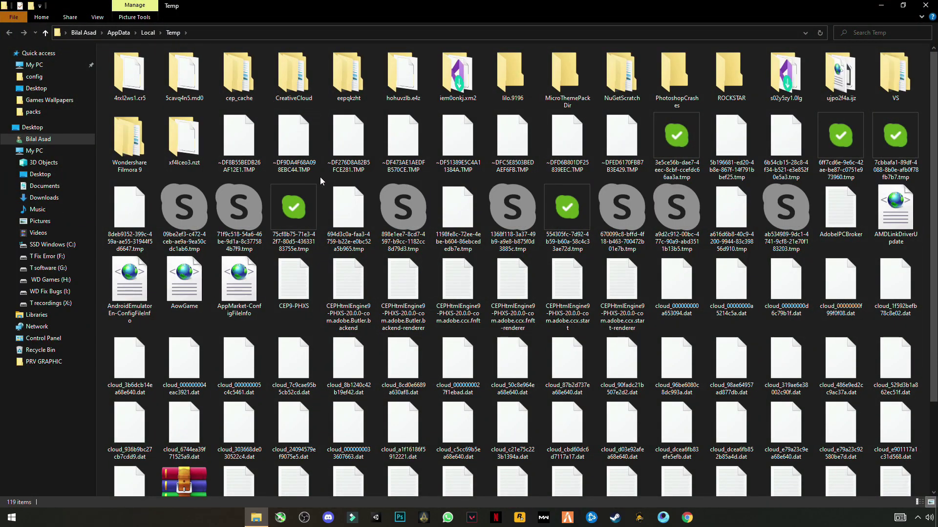
# Delete everything in the Temp folder, skipping the files that are in use, and close the folder
pyautogui.click(348, 215)
pyautogui.hotkey('ctrl', 'a')
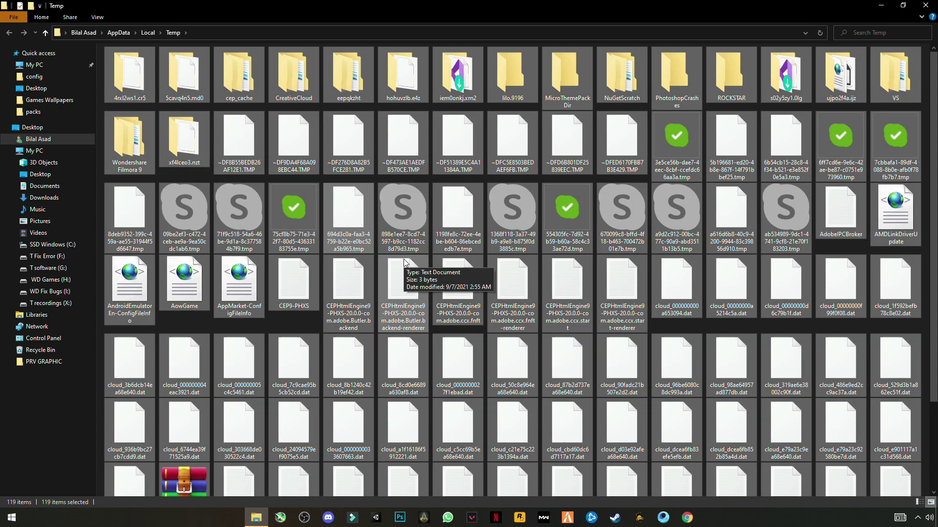
pyautogui.rightClick(337, 213)
pyautogui.click(251, 352)
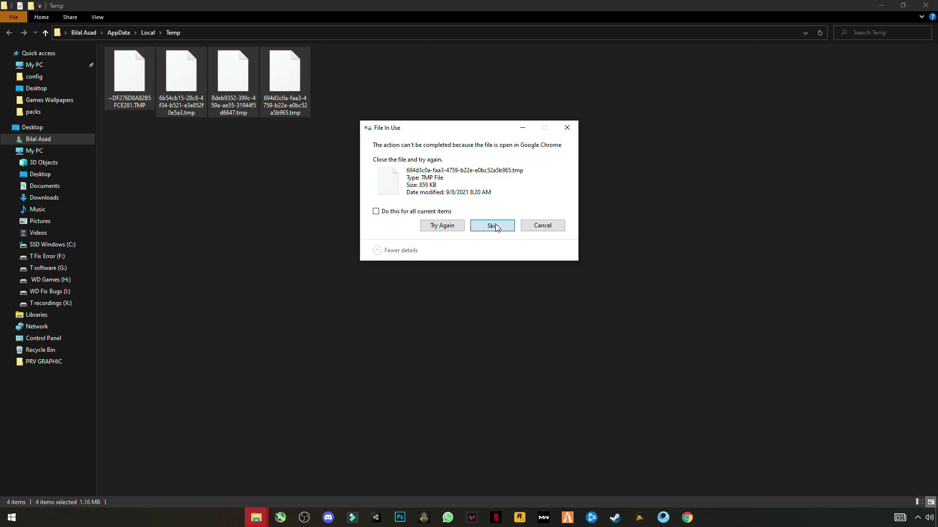
pyautogui.click(495, 225)
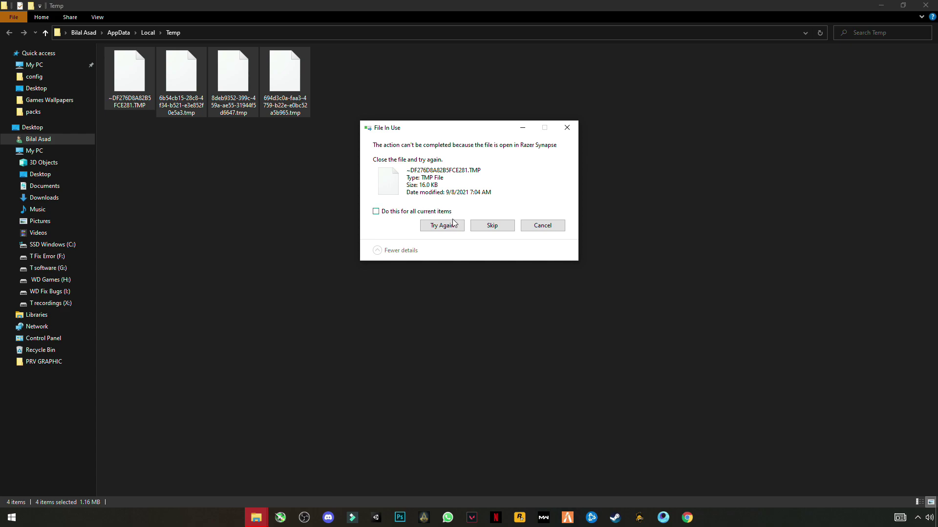
pyautogui.click(494, 227)
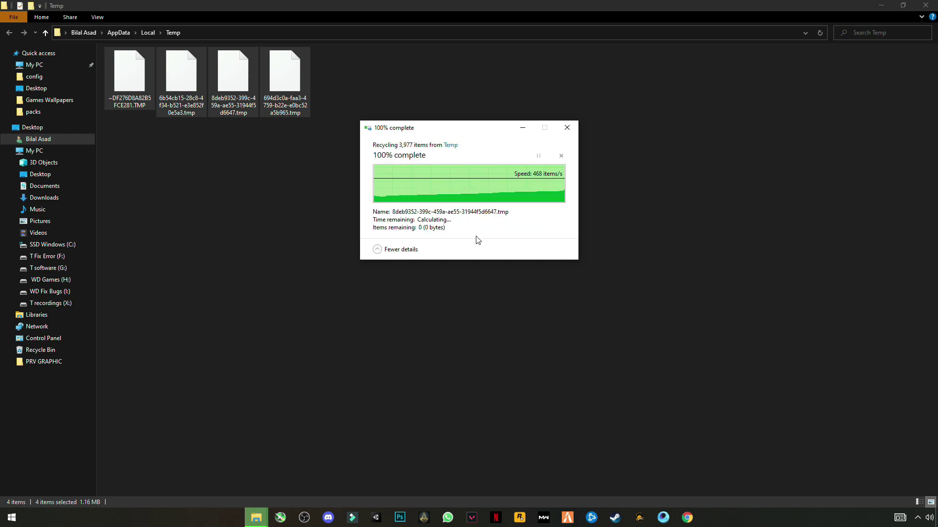
pyautogui.click(357, 218)
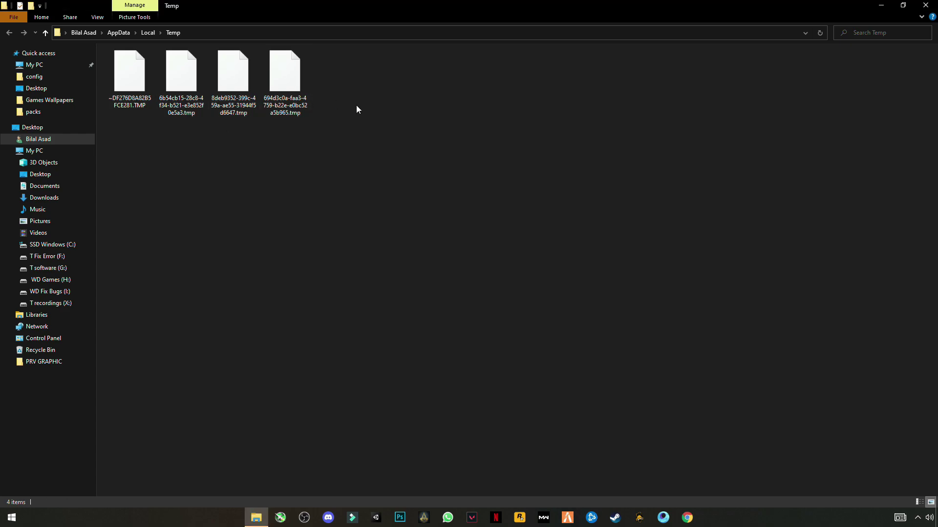
pyautogui.click(925, 5)
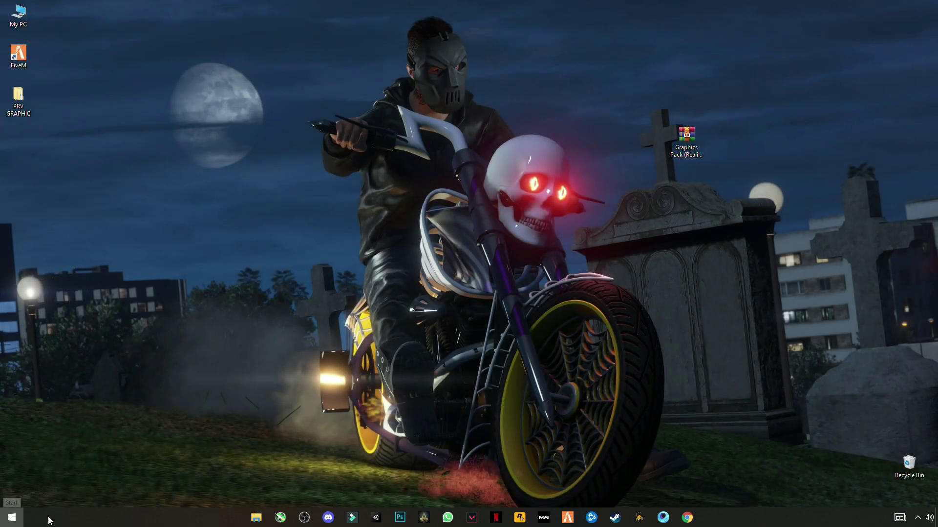
# Open the Windows Temp folder by running temp from the Run dialog
pyautogui.click(12, 518)
pyautogui.write('run')
pyautogui.press('Return')
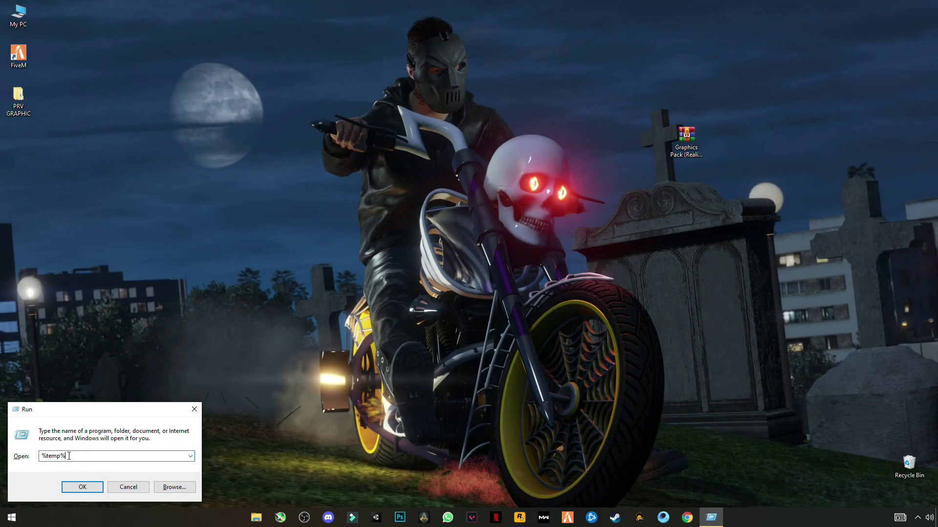
pyautogui.press('BackSpace')
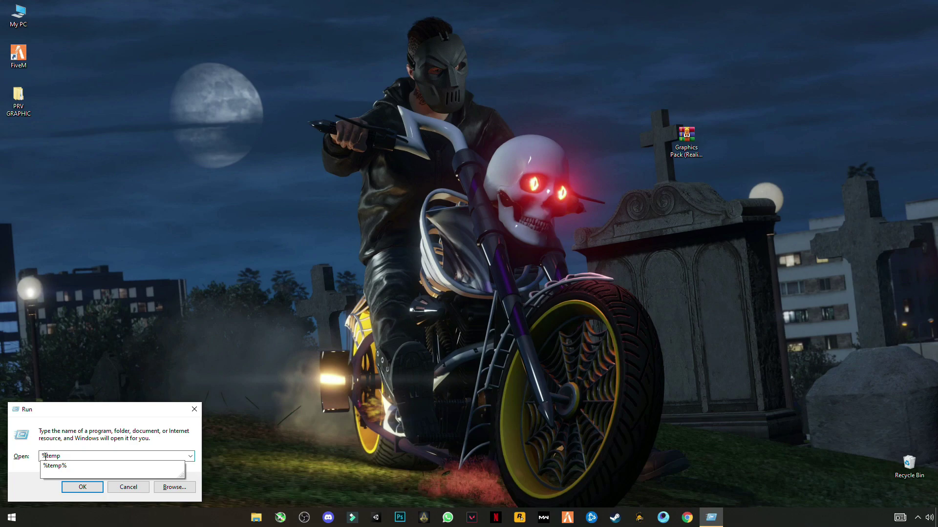
pyautogui.click(46, 456)
pyautogui.press('BackSpace')
pyautogui.click(82, 487)
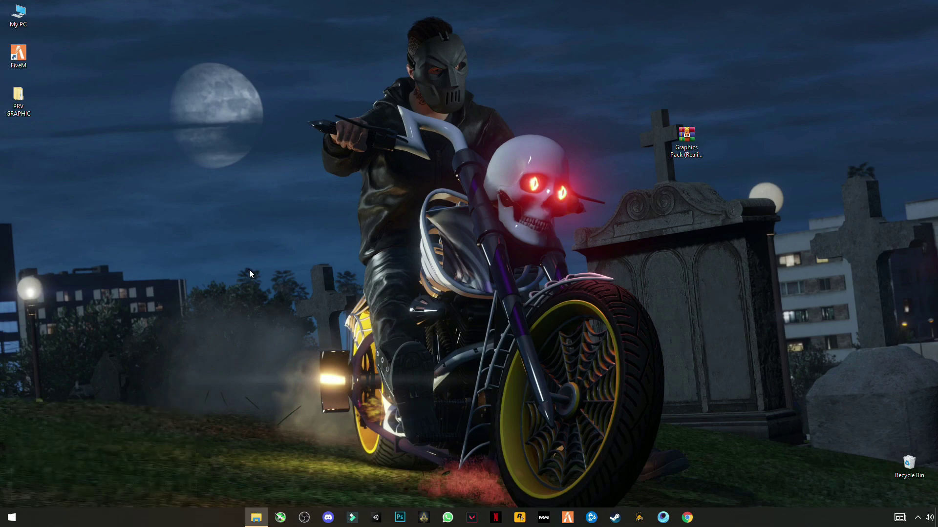
# Delete all items in the Windows Temp folder, retrying the file in use and then cancelling its deletion
pyautogui.moveTo(198, 164); pyautogui.dragTo(155, 79)
pyautogui.rightClick(155, 79)
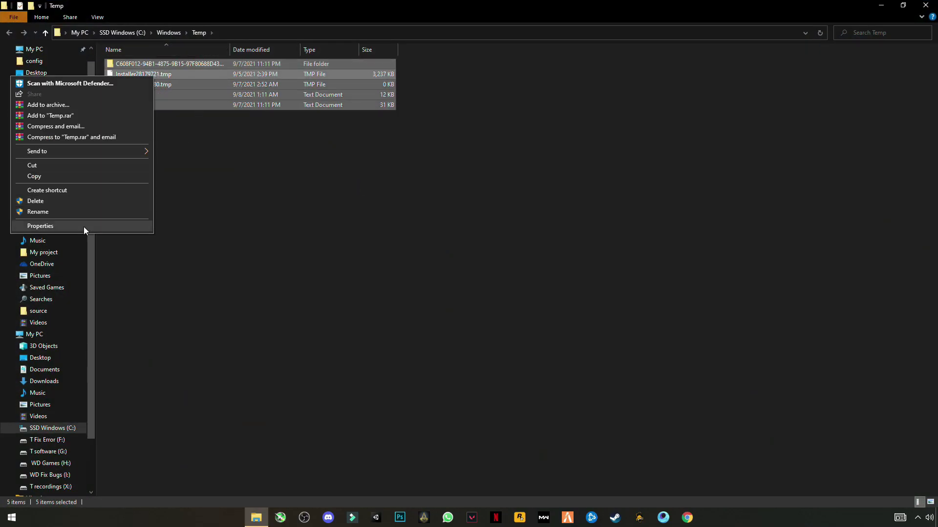
pyautogui.click(43, 198)
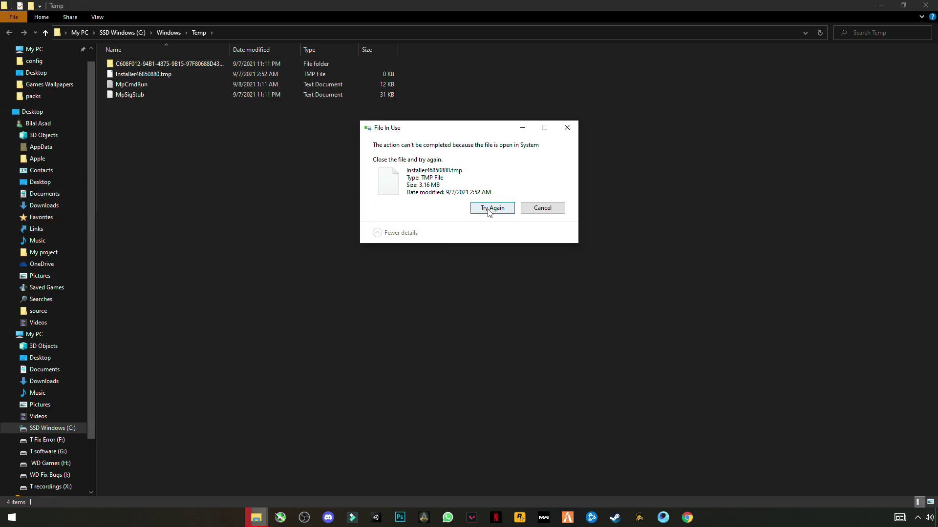
pyautogui.click(501, 210)
pyautogui.click(502, 212)
pyautogui.click(542, 209)
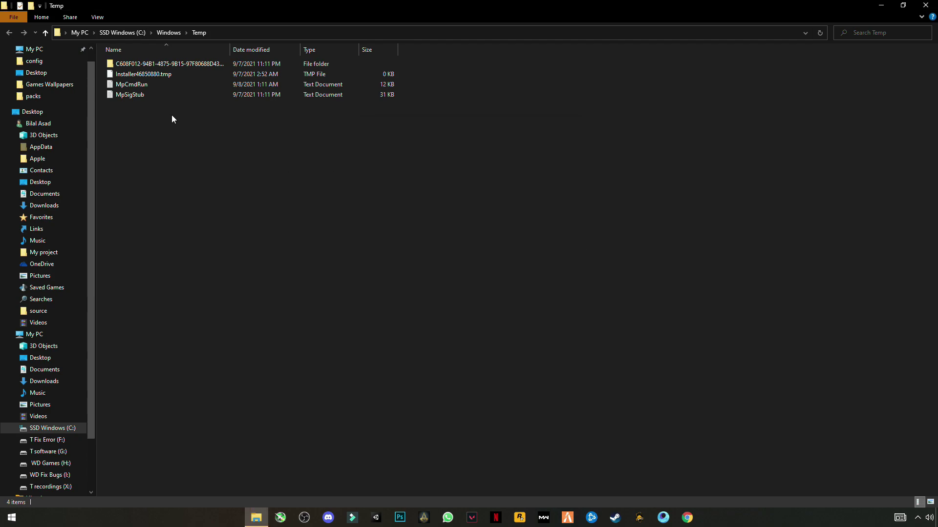
# Delete the MpSigStub and MpCmdRun text documents from the Windows Temp folder one by one
pyautogui.click(131, 95)
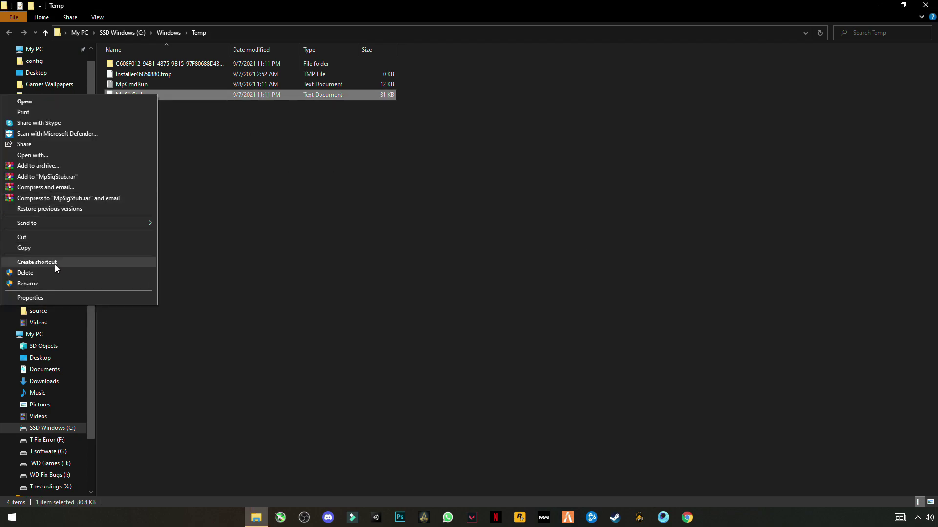
pyautogui.click(24, 248)
pyautogui.click(255, 180)
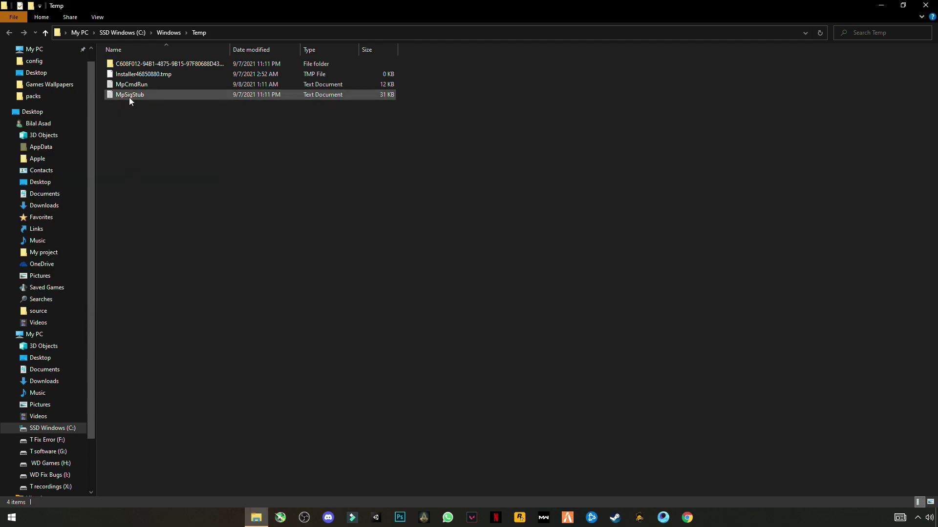
pyautogui.rightClick(156, 96)
pyautogui.click(13, 276)
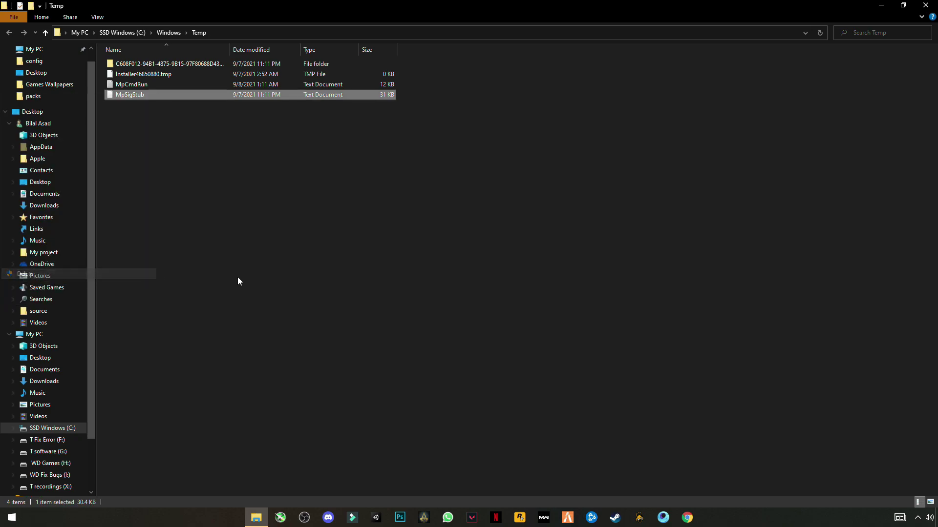
pyautogui.rightClick(139, 87)
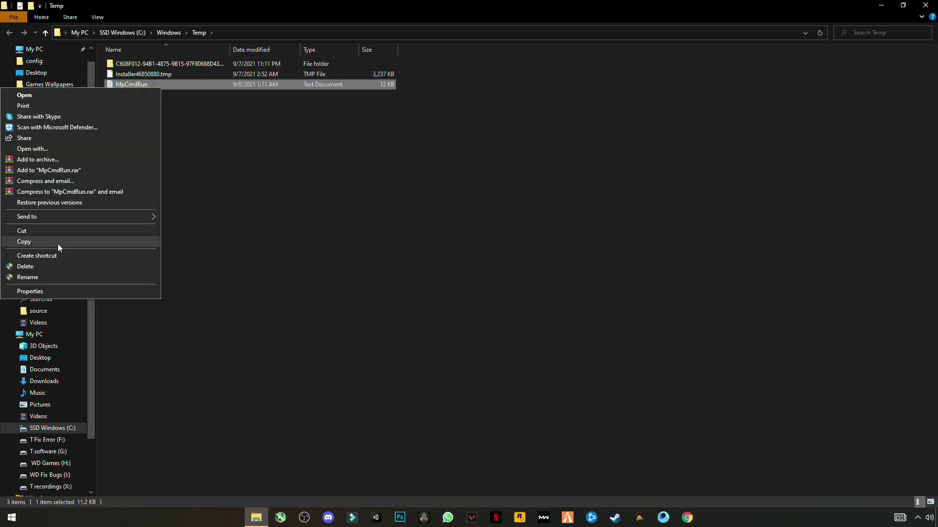
pyautogui.click(30, 266)
# Try to delete Installer46850880.tmp, delete the remaining subfolder in Windows Temp, and close the folder
pyautogui.rightClick(128, 73)
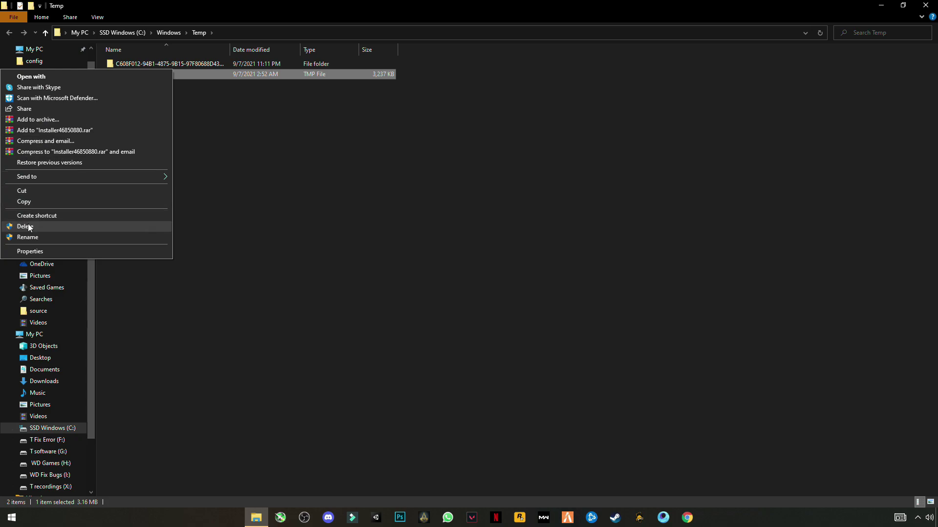
pyautogui.click(27, 225)
pyautogui.click(540, 208)
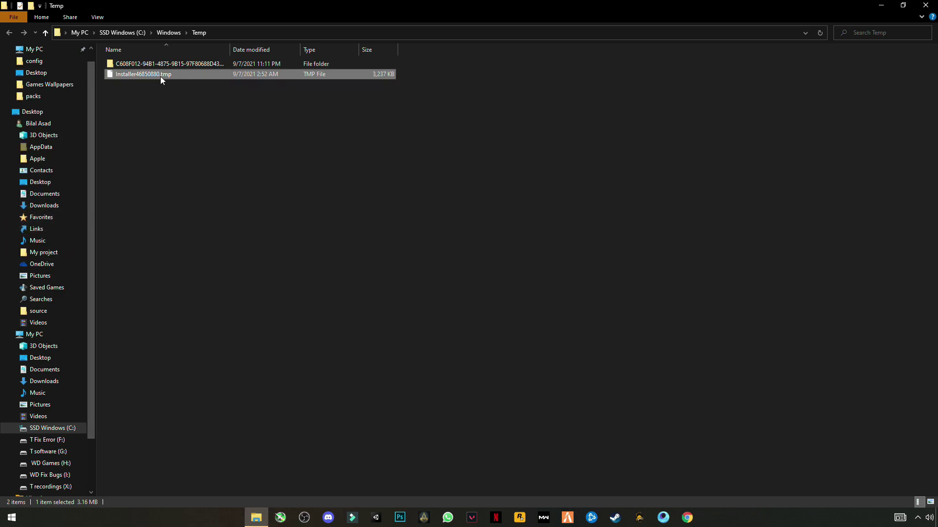
pyautogui.rightClick(151, 63)
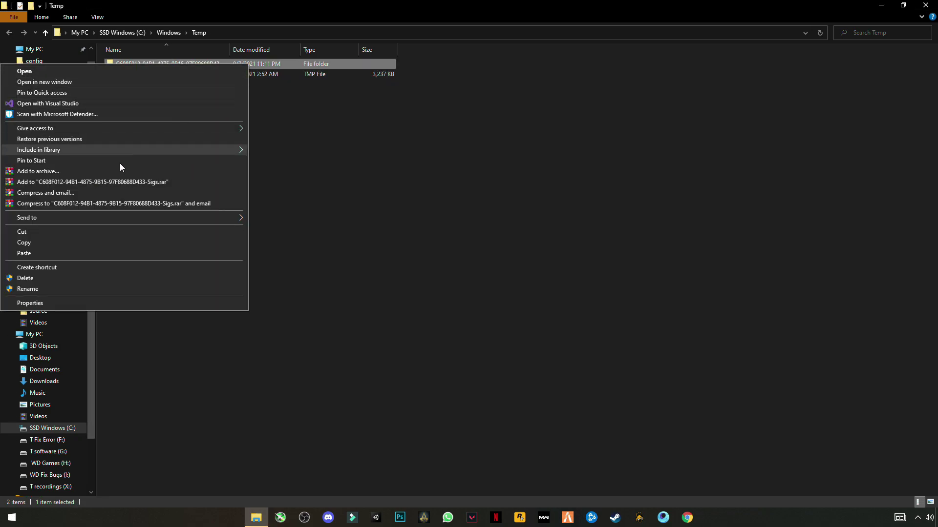
pyautogui.click(27, 278)
pyautogui.click(925, 4)
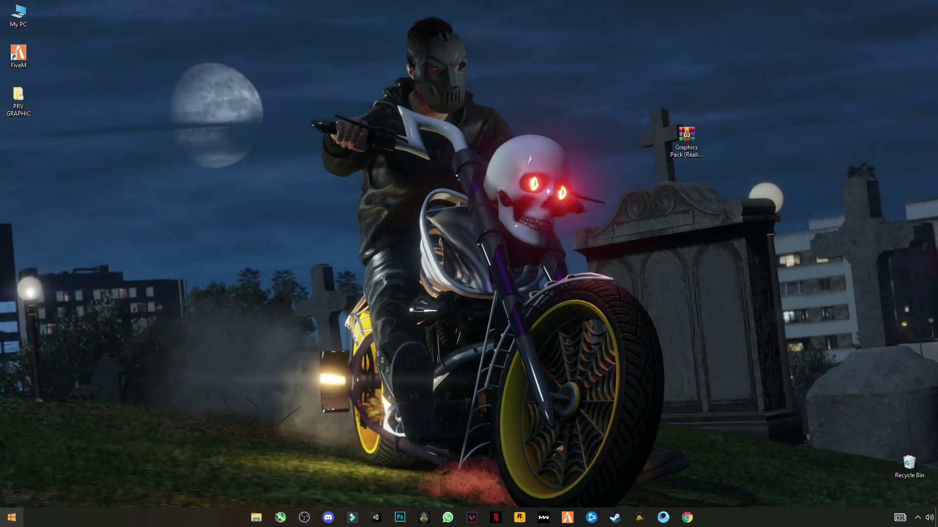
# Open the Windows Prefetch folder by running prefetch from the Run dialog, granting access to it
pyautogui.click(12, 517)
pyautogui.write('run')
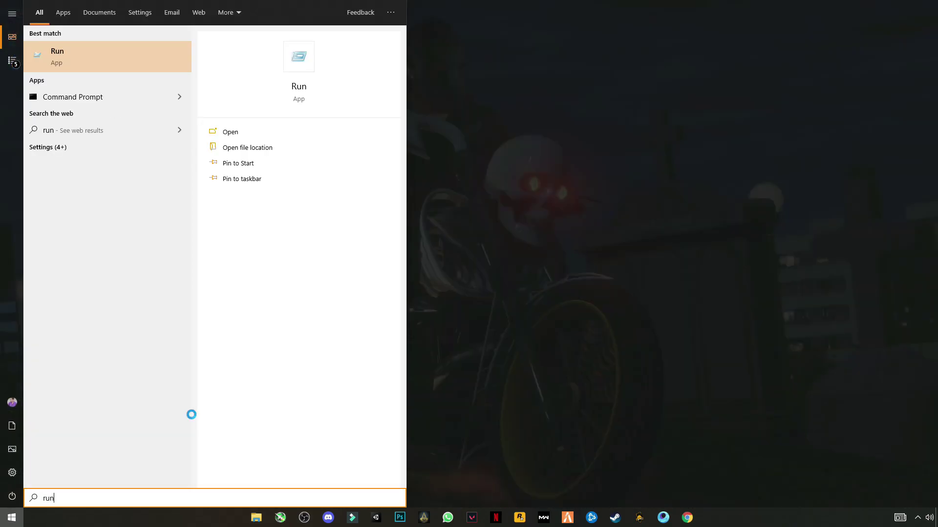
pyautogui.press('Return')
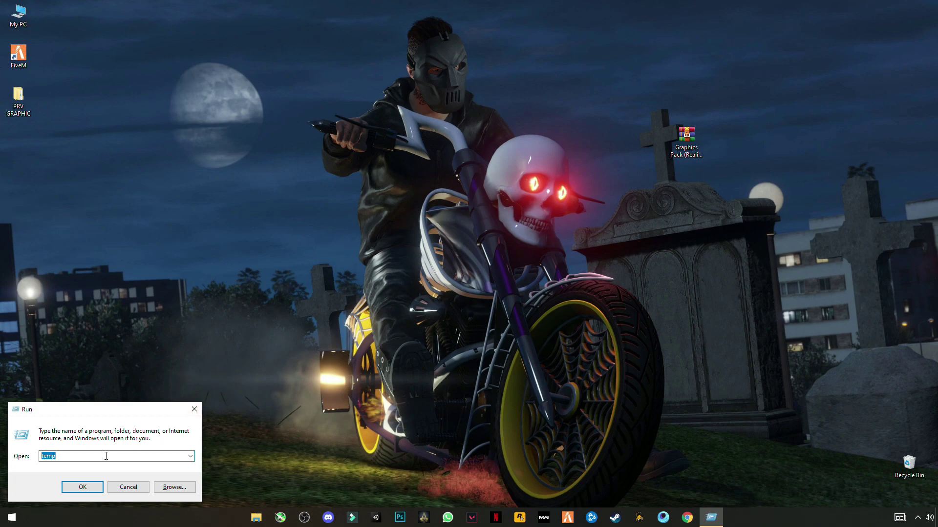
pyautogui.write('pre')
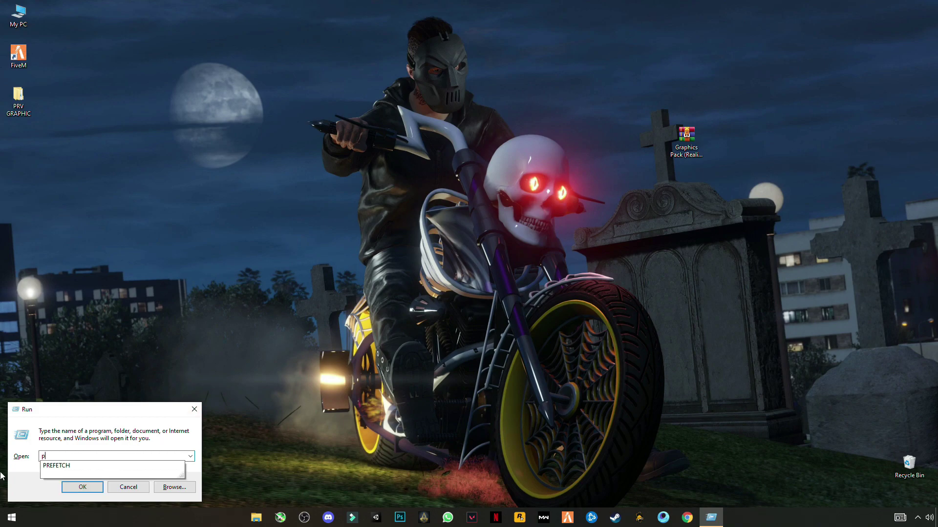
pyautogui.write('fetch')
pyautogui.click(73, 490)
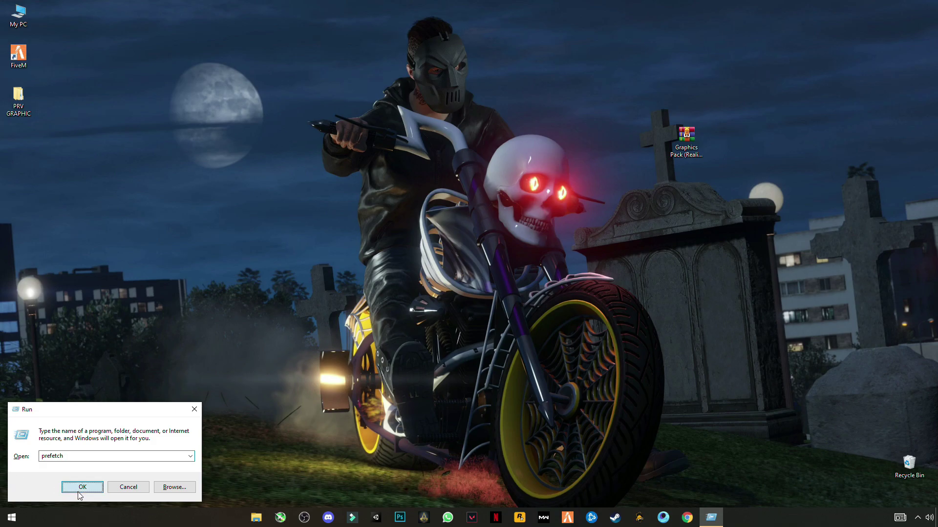
pyautogui.click(482, 272)
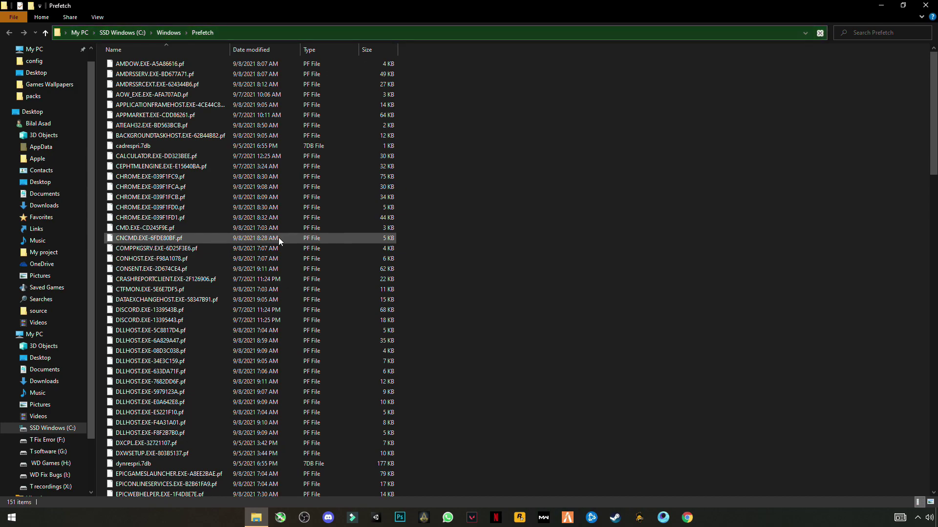
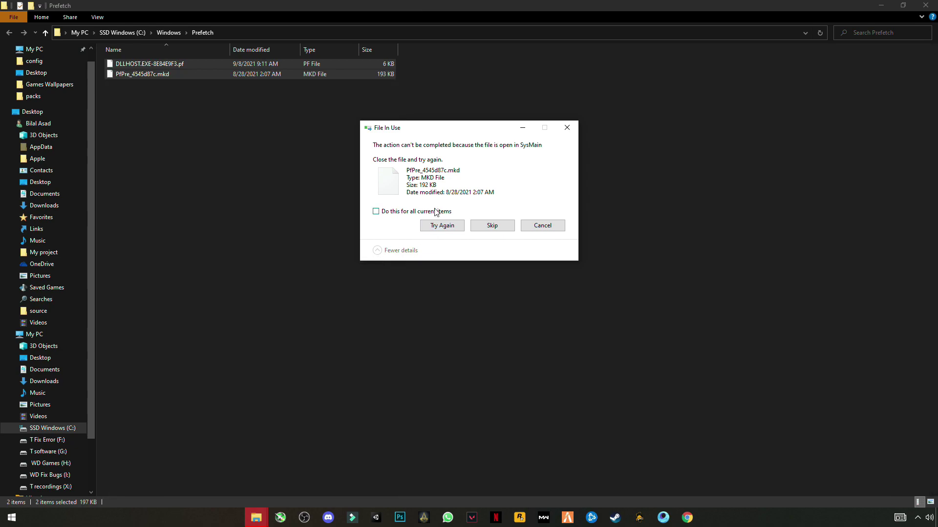
# Delete everything in the Prefetch folder, skipping all files that are in use, and close the folder
pyautogui.click(435, 212)
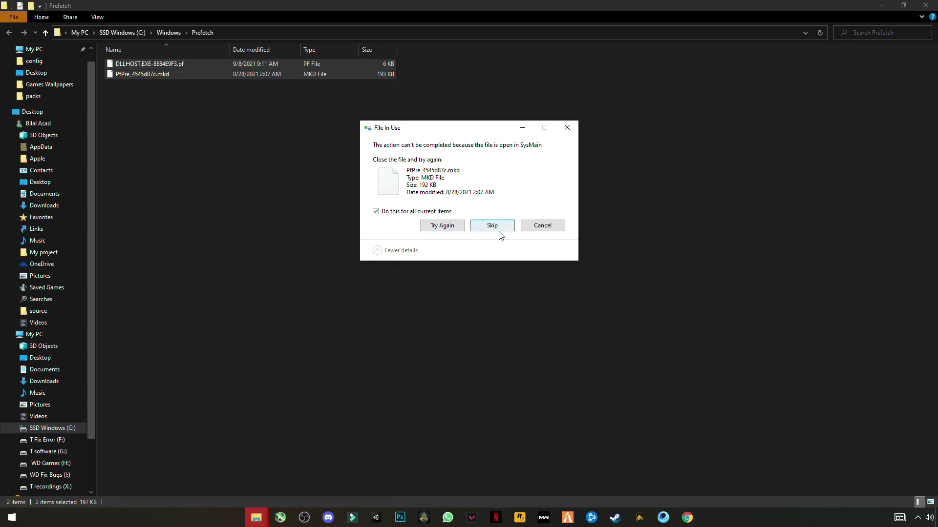
pyautogui.click(494, 228)
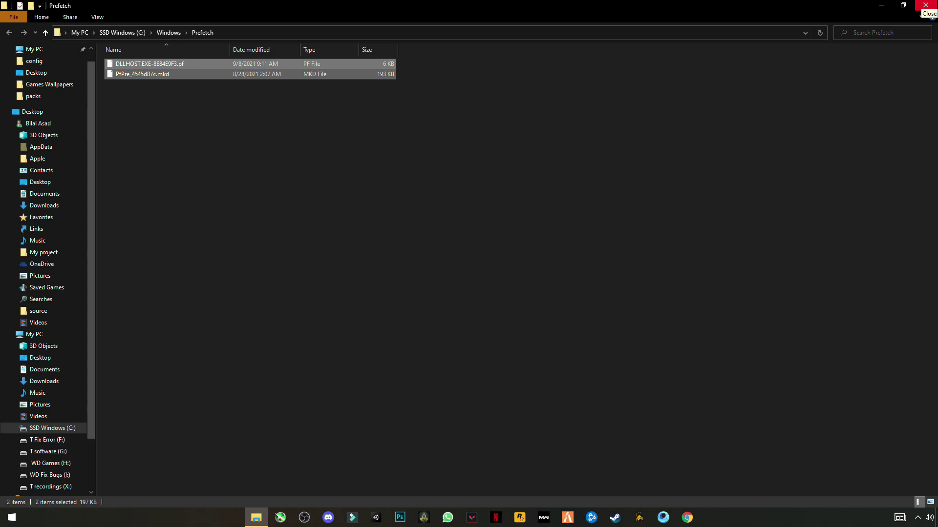
pyautogui.click(926, 5)
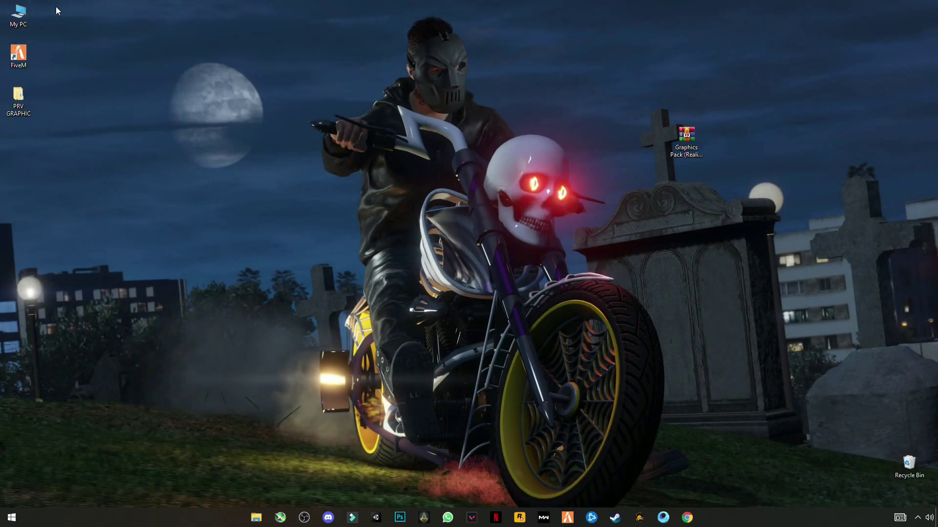
# Open the Performance Options from the advanced system settings, reached through the properties of My PC
pyautogui.rightClick(24, 14)
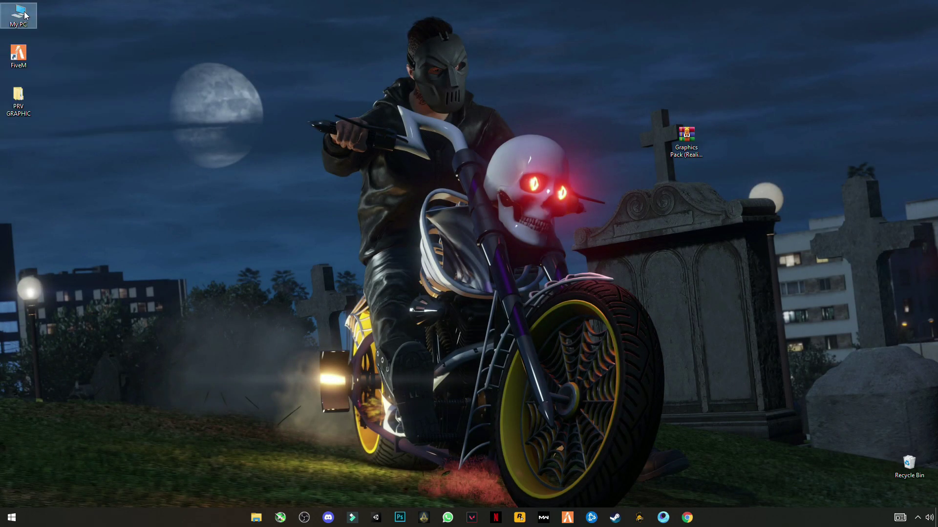
pyautogui.click(25, 23)
pyautogui.rightClick(247, 219)
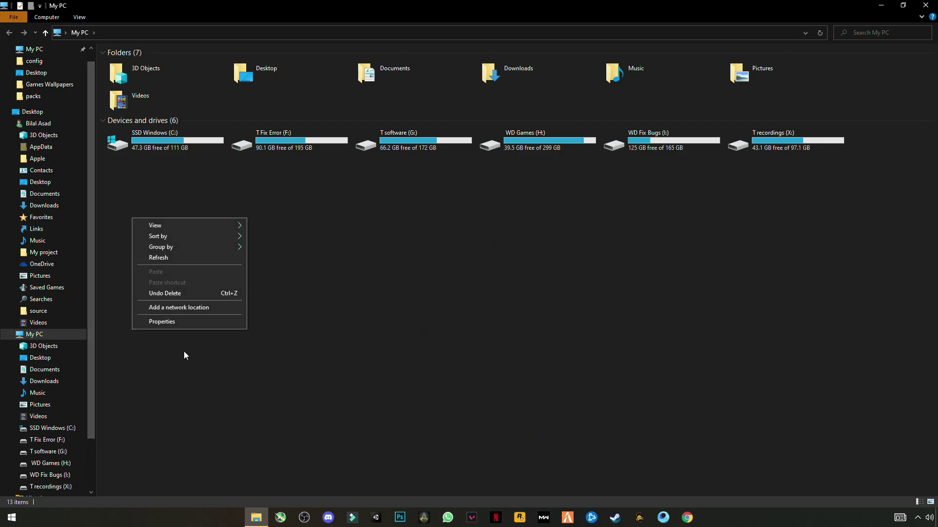
pyautogui.click(167, 322)
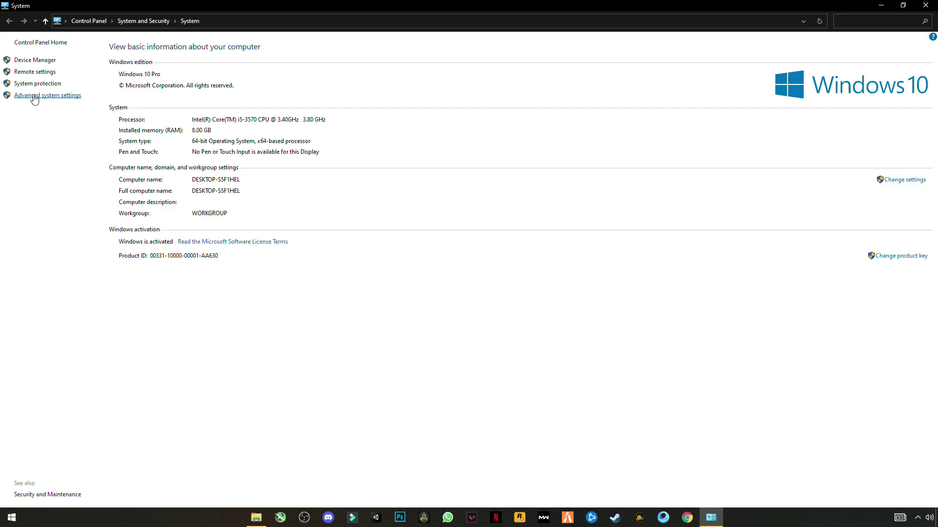
pyautogui.click(69, 98)
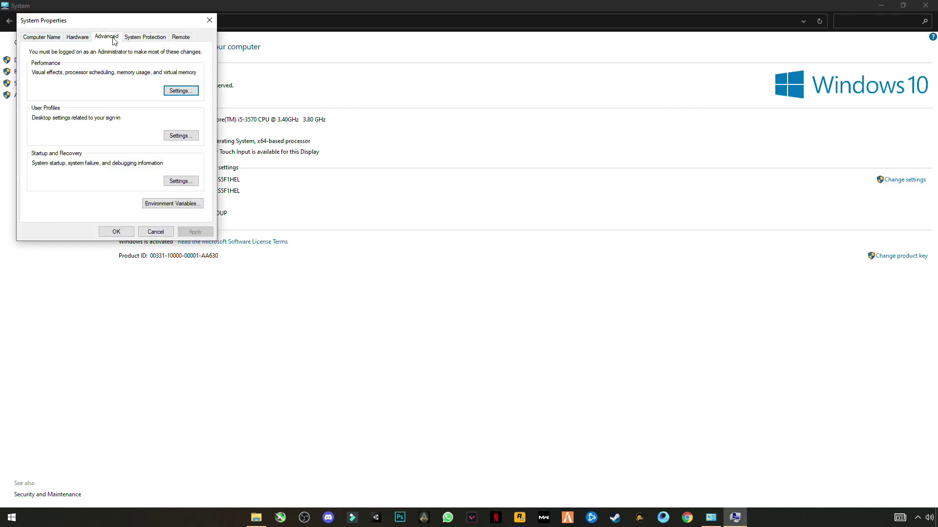
pyautogui.click(186, 91)
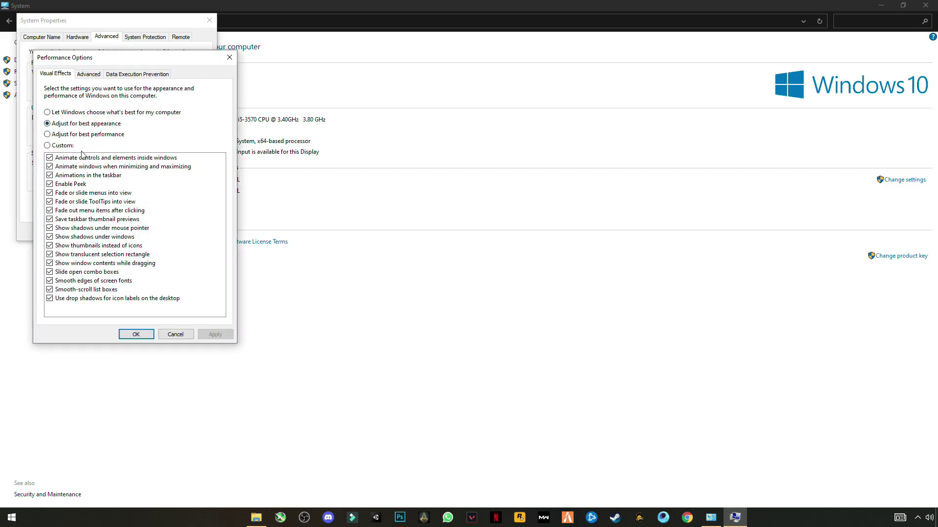
# Turn off every visual effect in the Performance Options, apply the custom selection, and close the System Properties
pyautogui.click(49, 160)
pyautogui.click(49, 166)
pyautogui.click(50, 175)
pyautogui.click(50, 184)
pyautogui.click(50, 194)
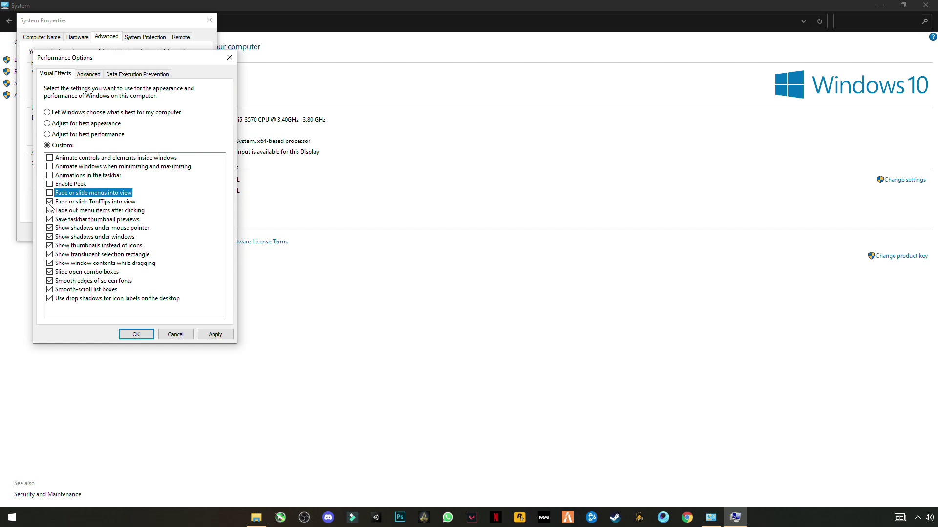
pyautogui.click(50, 201)
pyautogui.click(50, 210)
pyautogui.click(50, 228)
pyautogui.click(50, 236)
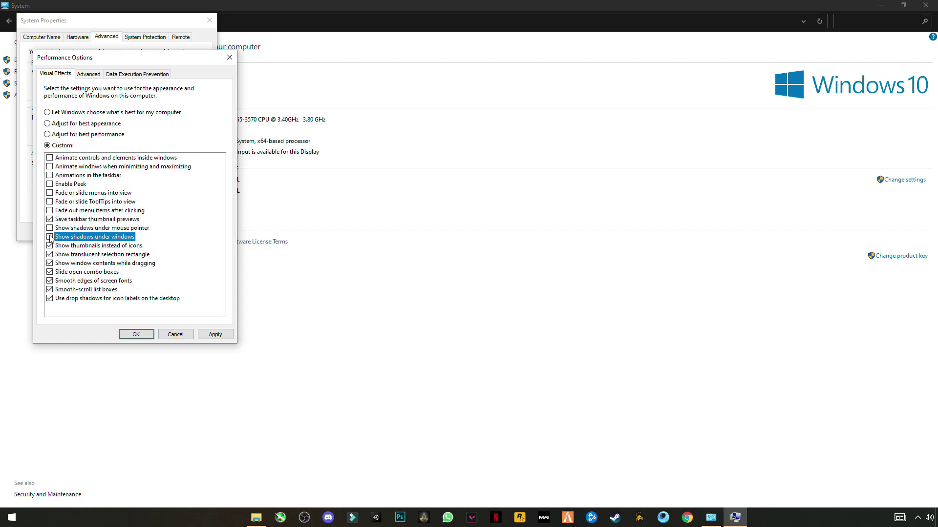
pyautogui.click(50, 219)
pyautogui.click(51, 246)
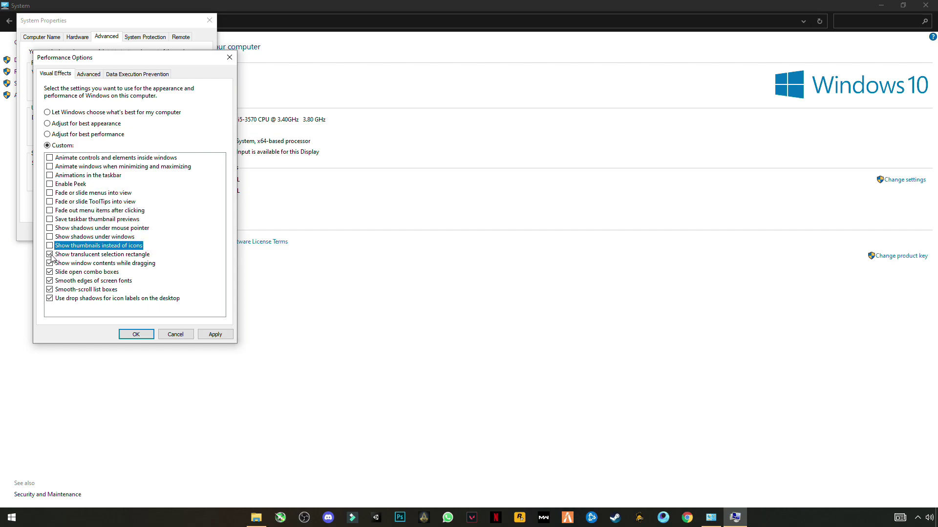
pyautogui.click(50, 254)
pyautogui.click(50, 264)
pyautogui.click(49, 272)
pyautogui.click(50, 281)
pyautogui.click(50, 290)
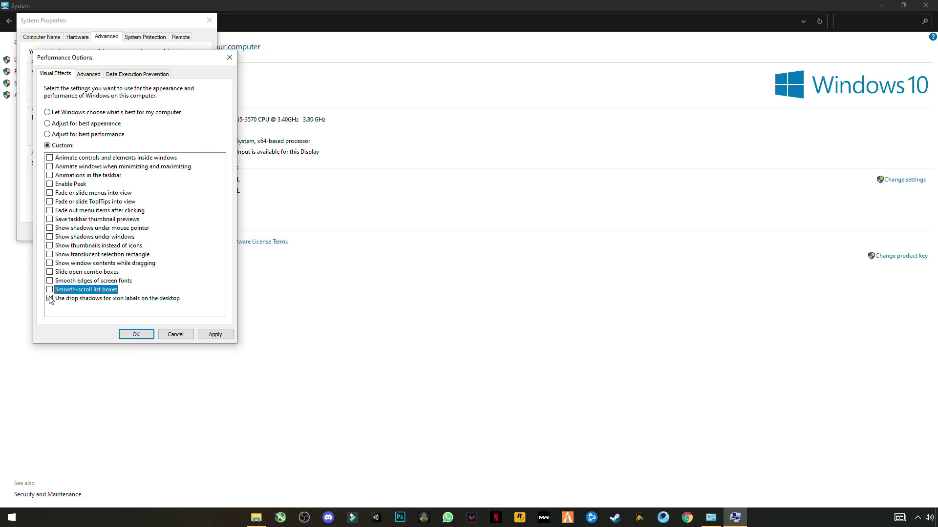
pyautogui.click(49, 299)
pyautogui.click(216, 335)
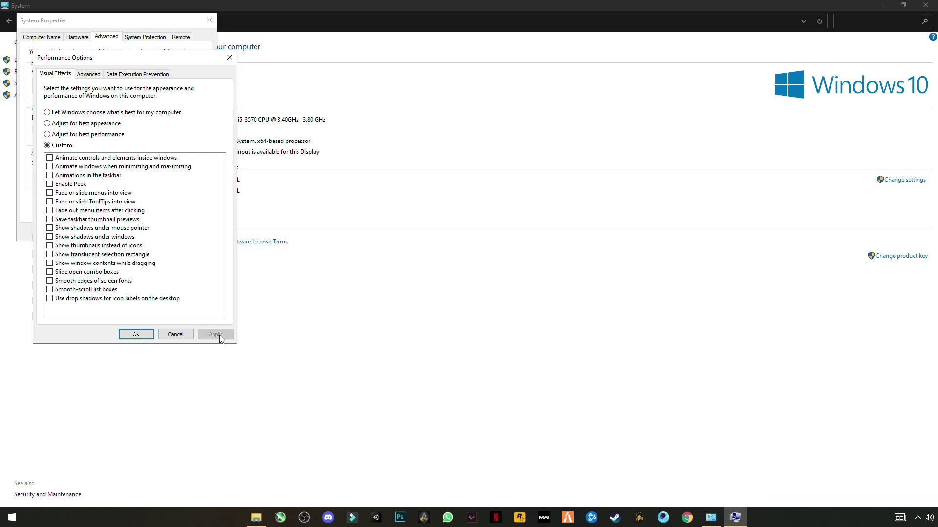
pyautogui.click(144, 334)
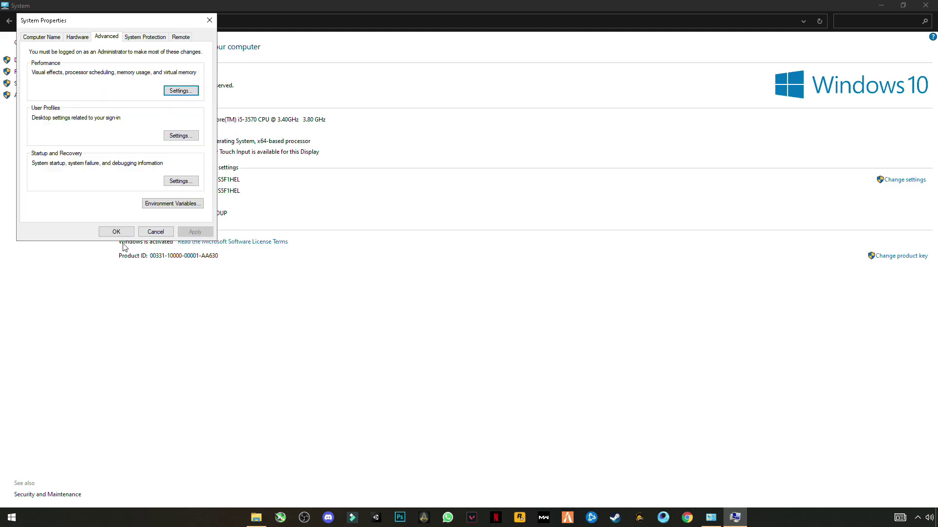
pyautogui.click(123, 232)
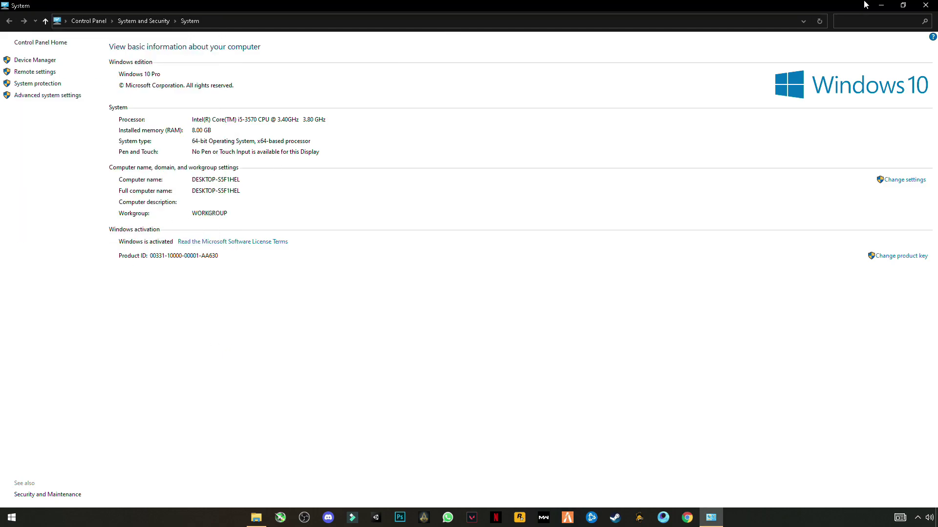
# Close the System and My PC windows and open Computer Management for My PC
pyautogui.click(925, 4)
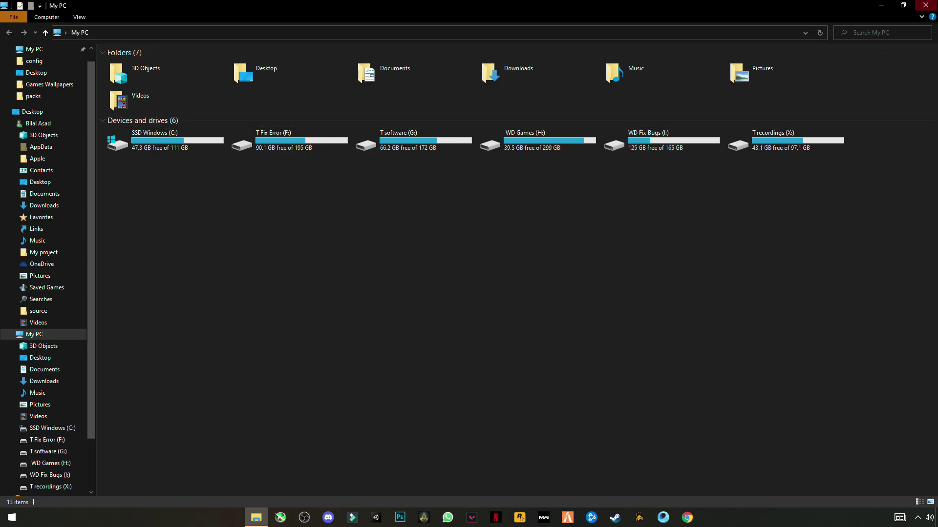
pyautogui.click(925, 5)
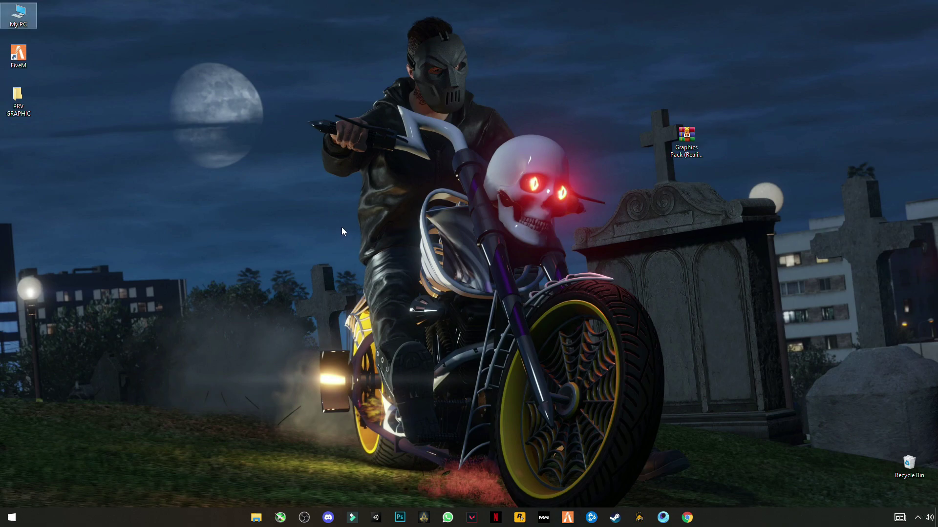
pyautogui.rightClick(139, 103)
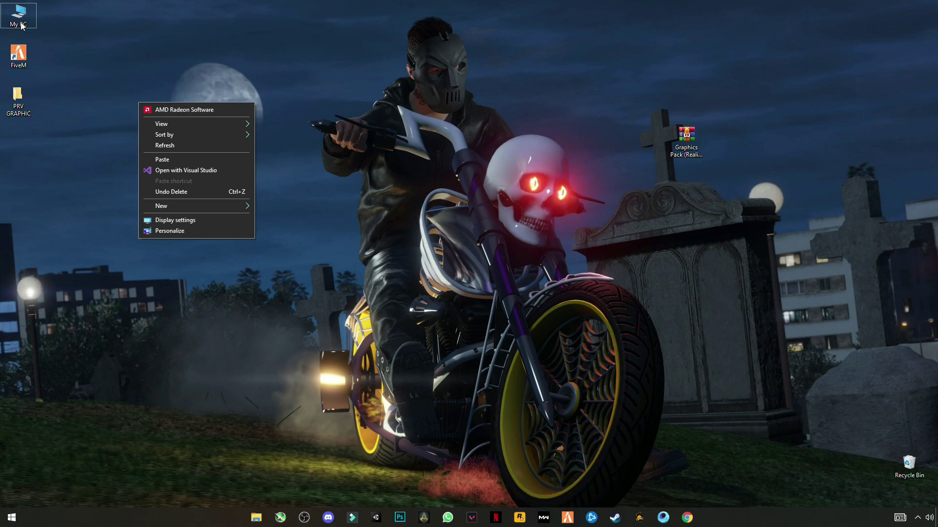
pyautogui.rightClick(2, 22)
pyautogui.click(35, 135)
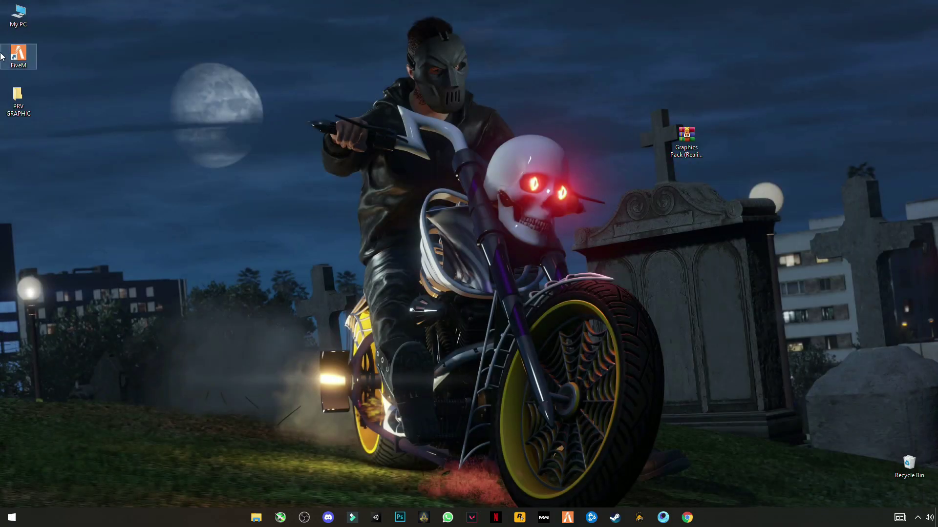
pyautogui.rightClick(3, 16)
pyautogui.click(37, 46)
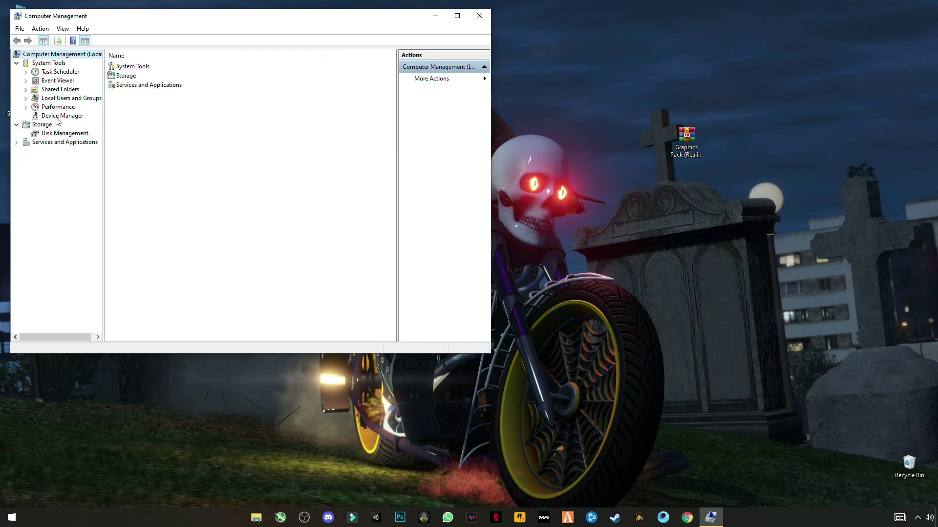
# Search automatically for an updated driver for the AMD Radeon R9 200 Series display adapter in Device Manager, and close Computer Management
pyautogui.click(59, 116)
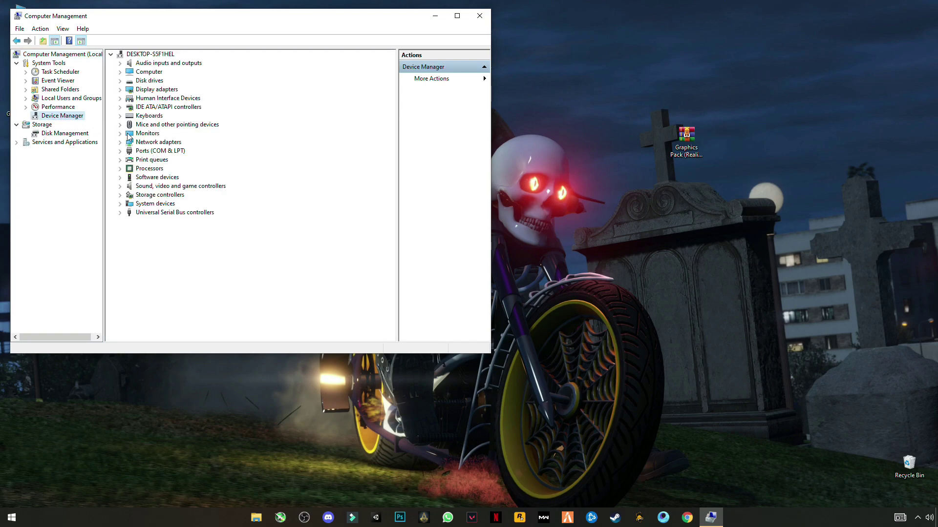
pyautogui.click(120, 90)
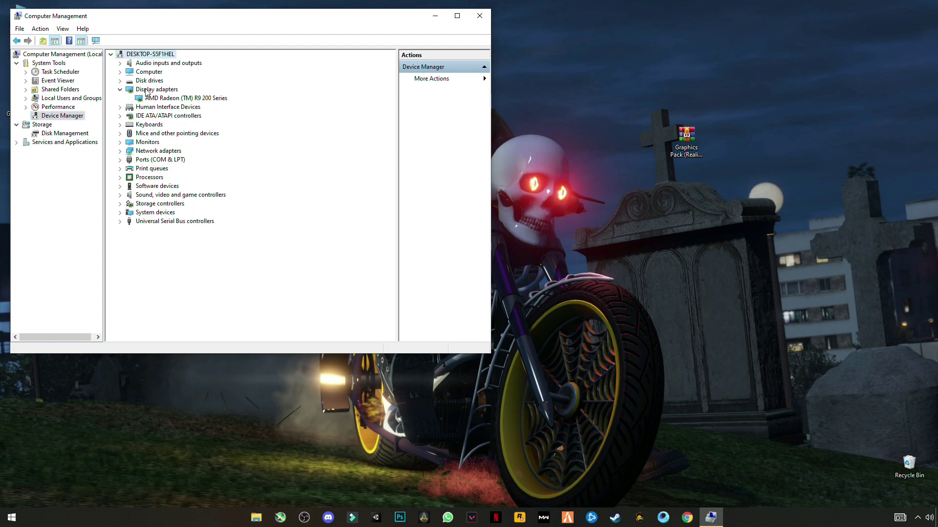
pyautogui.click(166, 98)
pyautogui.rightClick(186, 100)
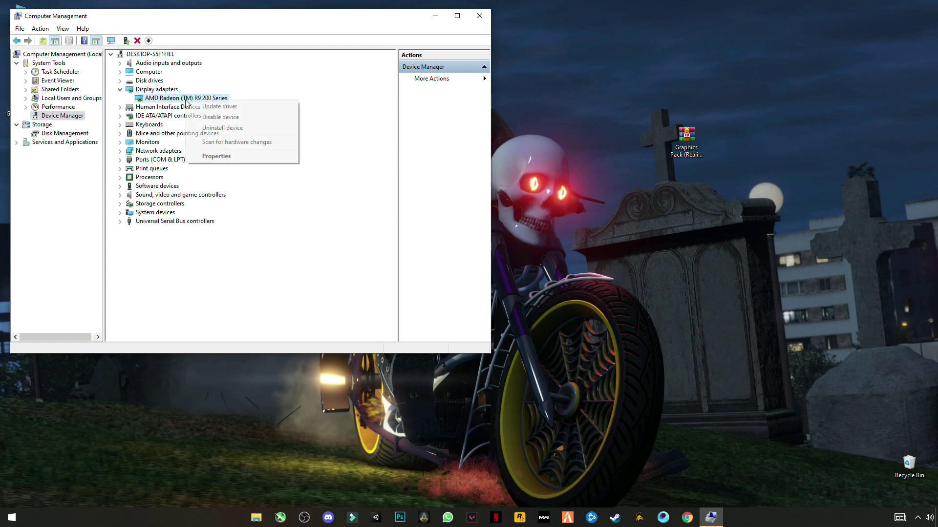
pyautogui.click(229, 107)
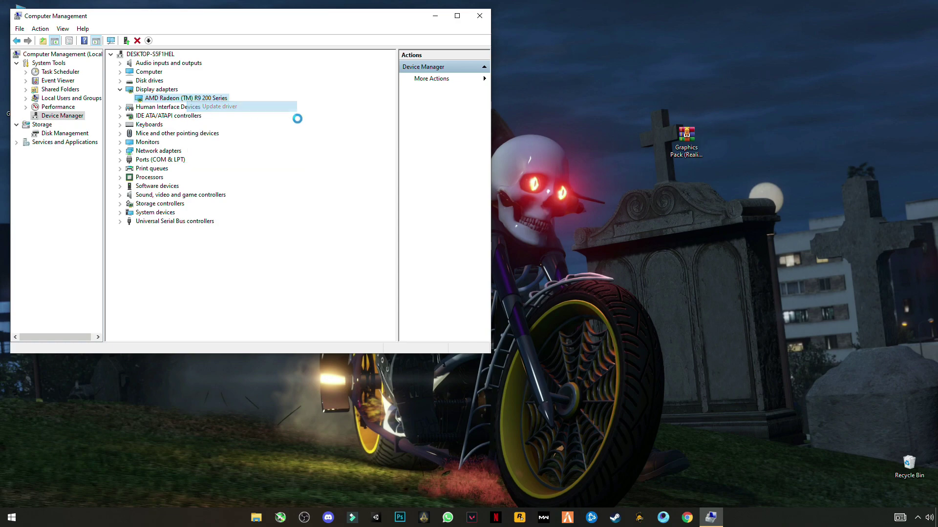
pyautogui.click(194, 167)
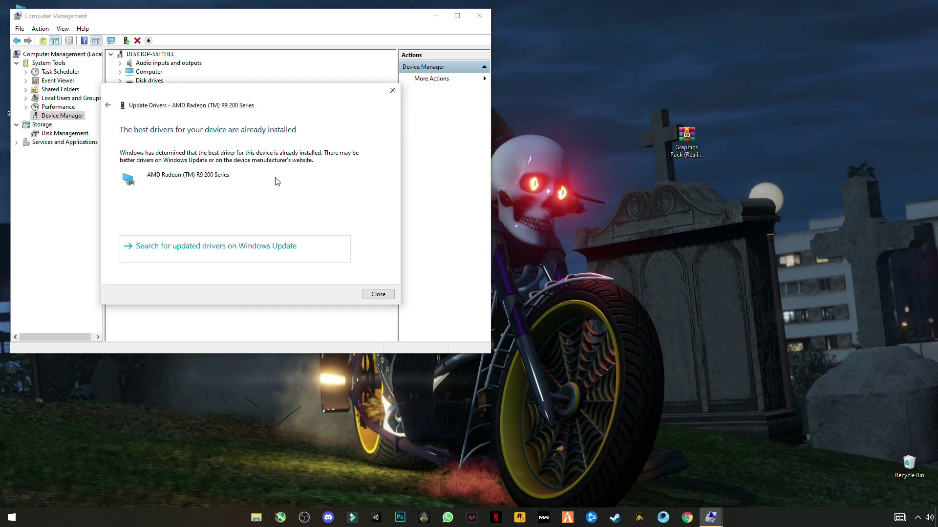
pyautogui.click(388, 295)
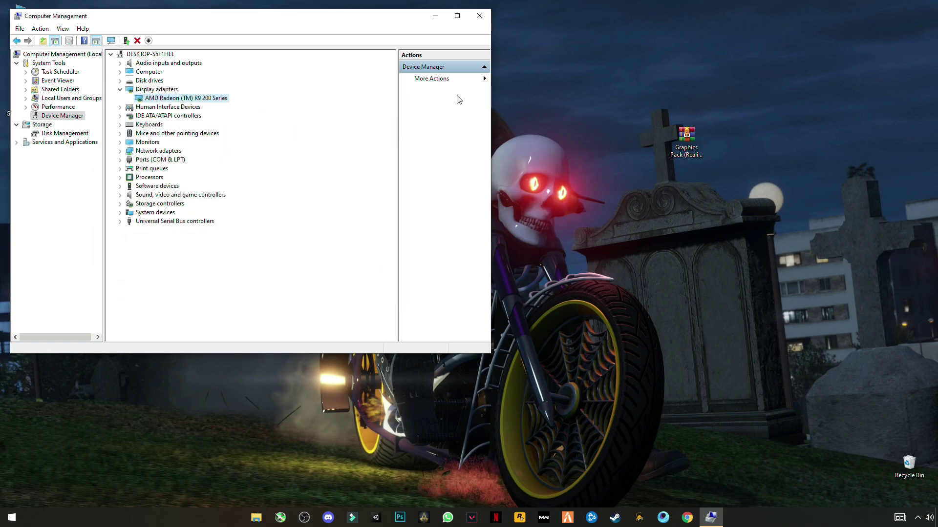
pyautogui.click(480, 16)
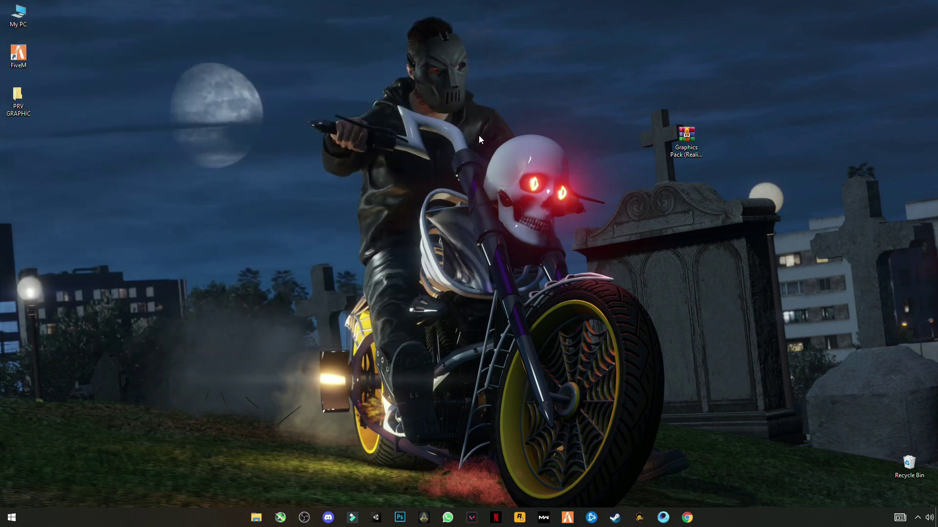
pyautogui.rightClick(302, 156)
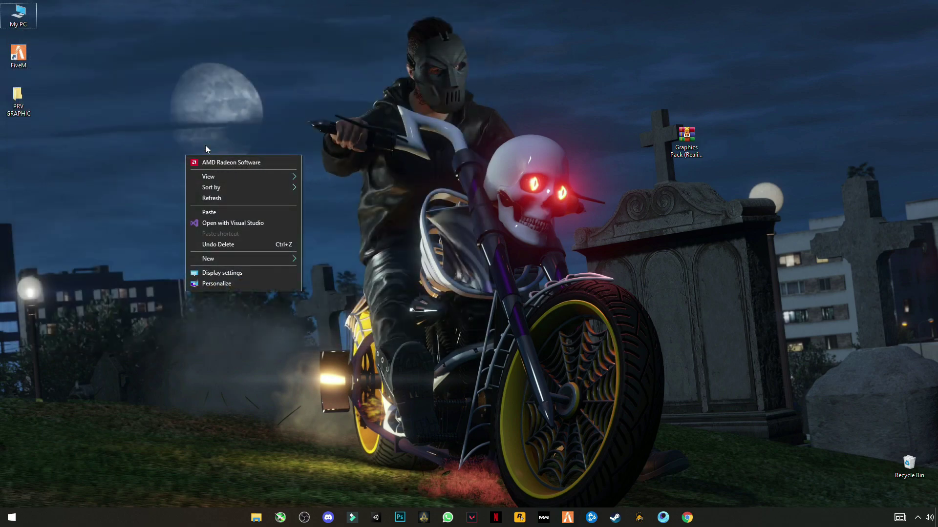
pyautogui.rightClick(210, 125)
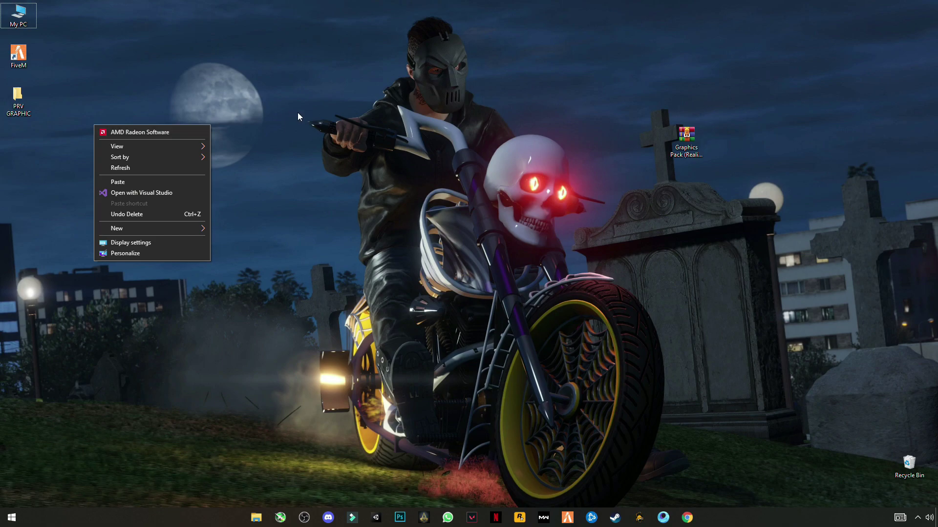
pyautogui.click(322, 125)
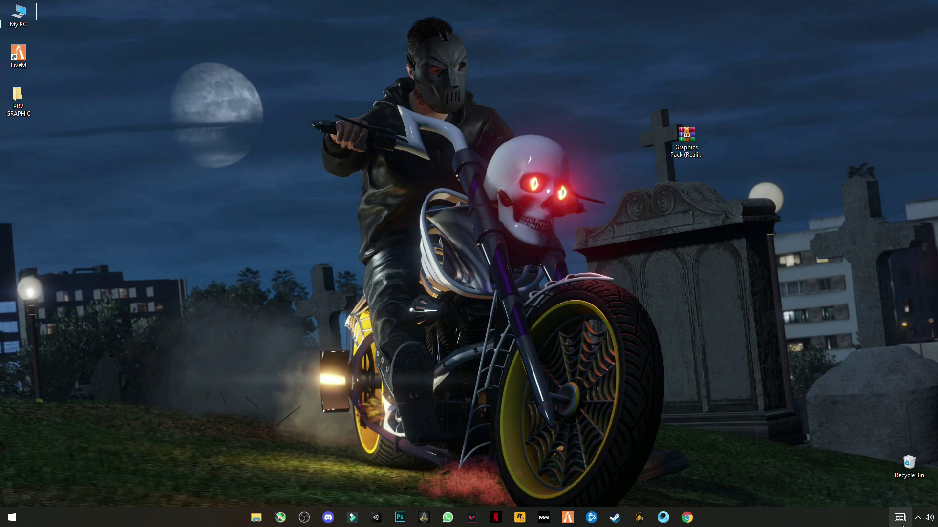
pyautogui.click(918, 518)
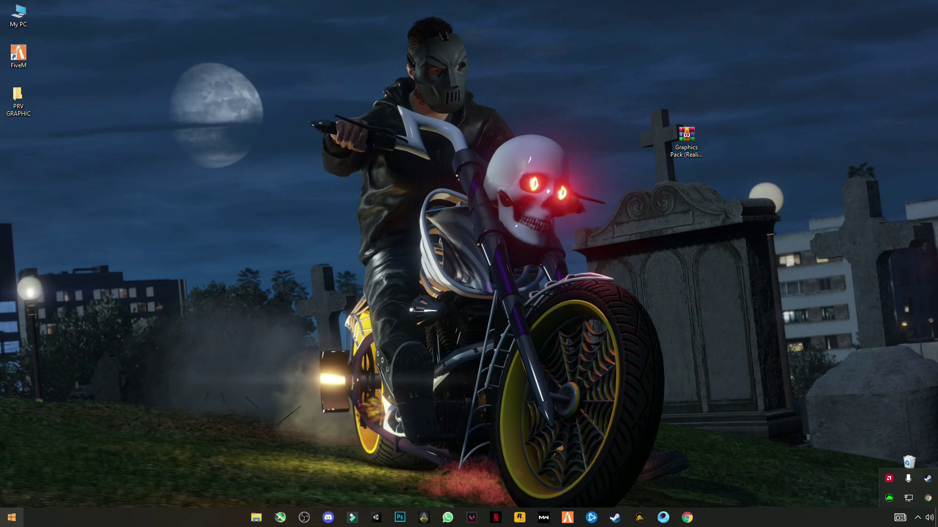
# Start downloading and installing the optional 2021-08 Cumulative Update Preview (KB5005101) in the Windows Update settings, and minimize Settings
pyautogui.click(12, 518)
pyautogui.click(18, 477)
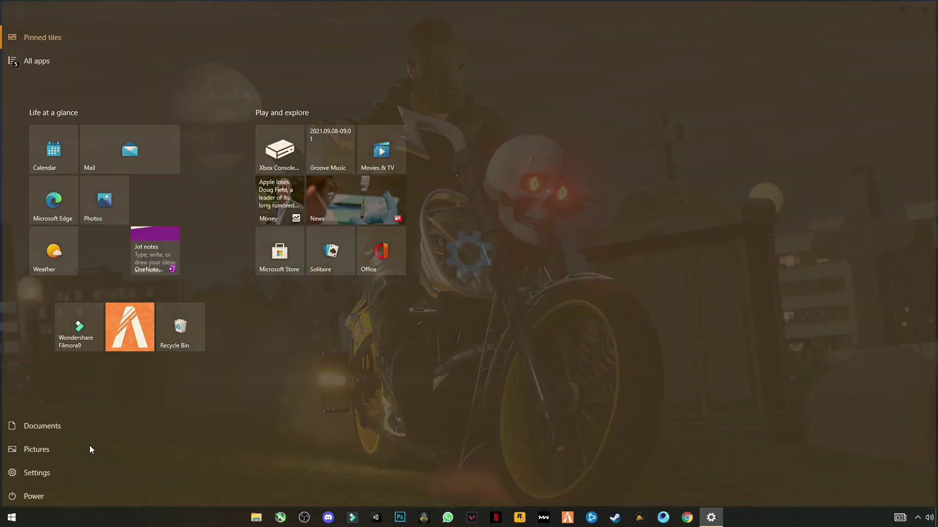
pyautogui.click(468, 265)
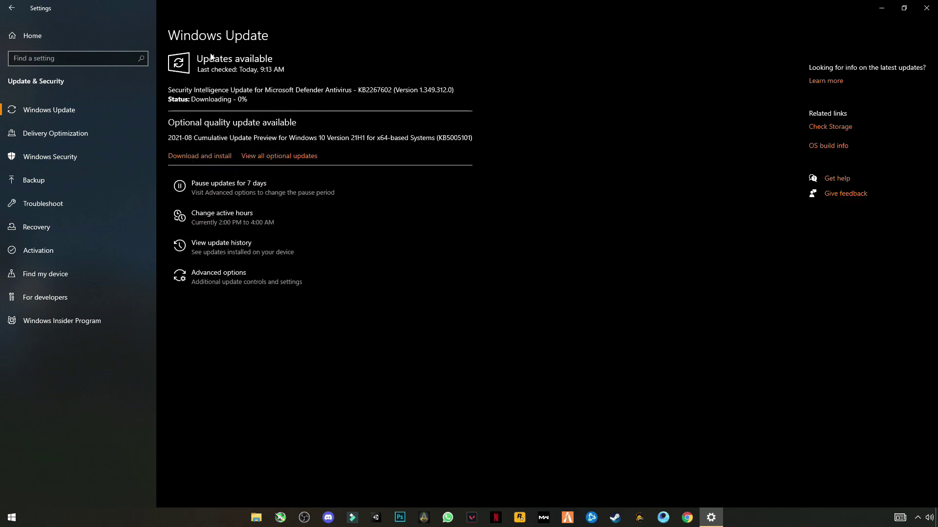
pyautogui.click(215, 157)
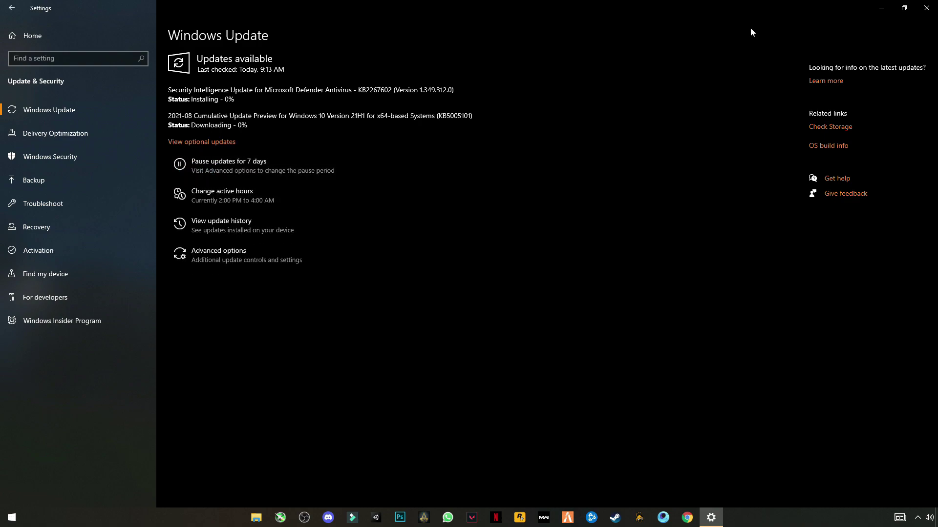
pyautogui.click(881, 8)
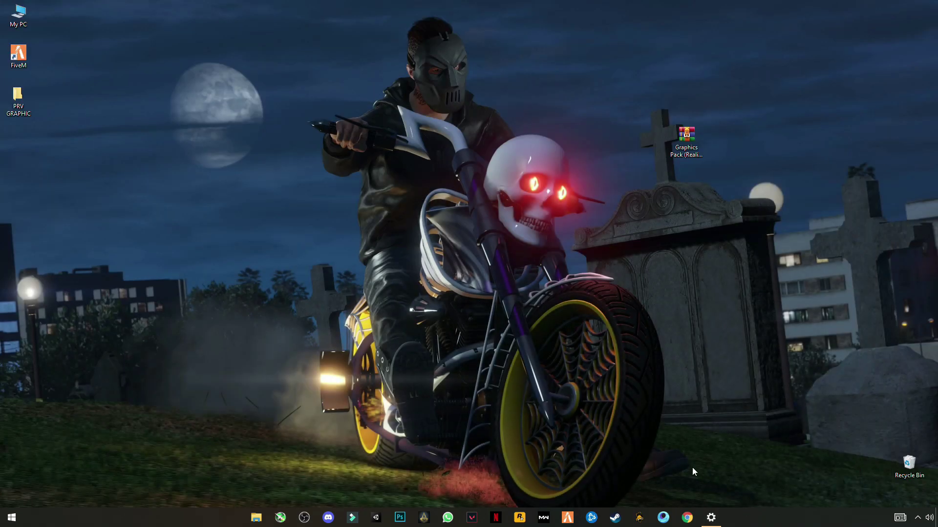
pyautogui.click(711, 517)
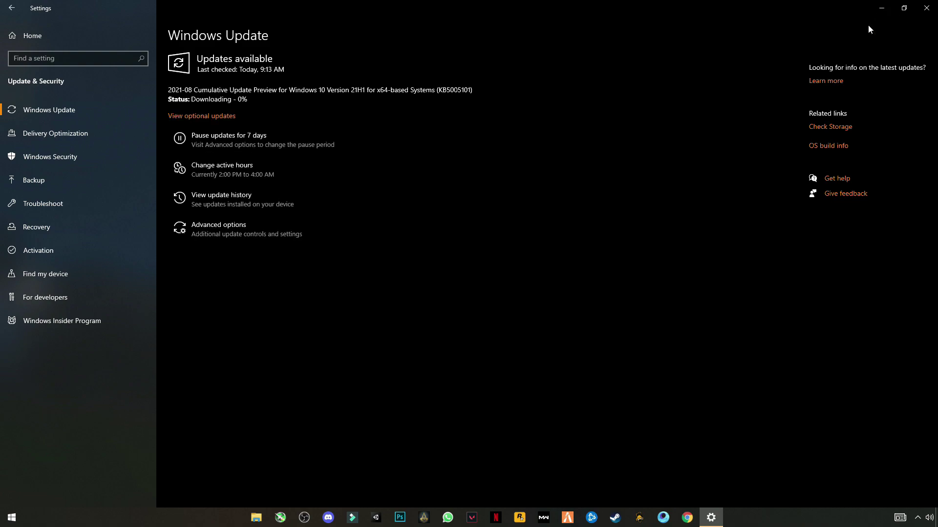
pyautogui.click(881, 8)
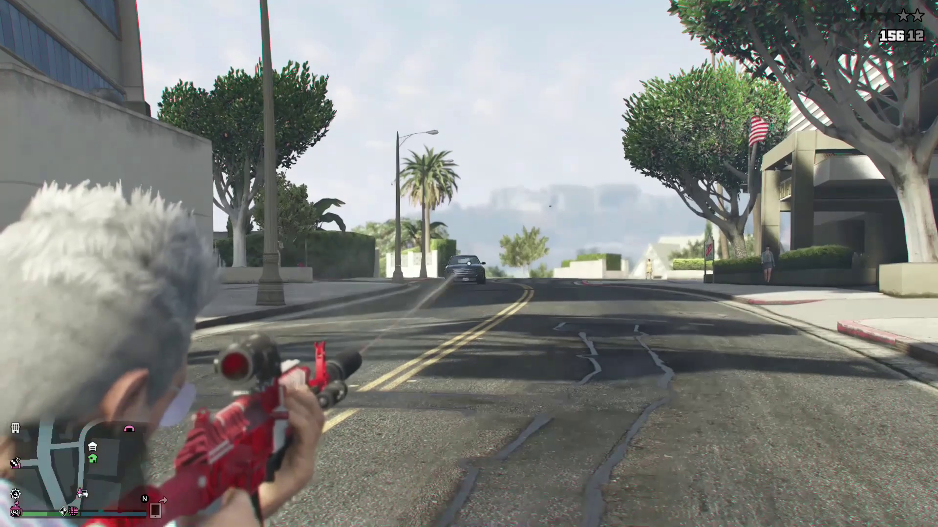
pyautogui.click(469, 264)
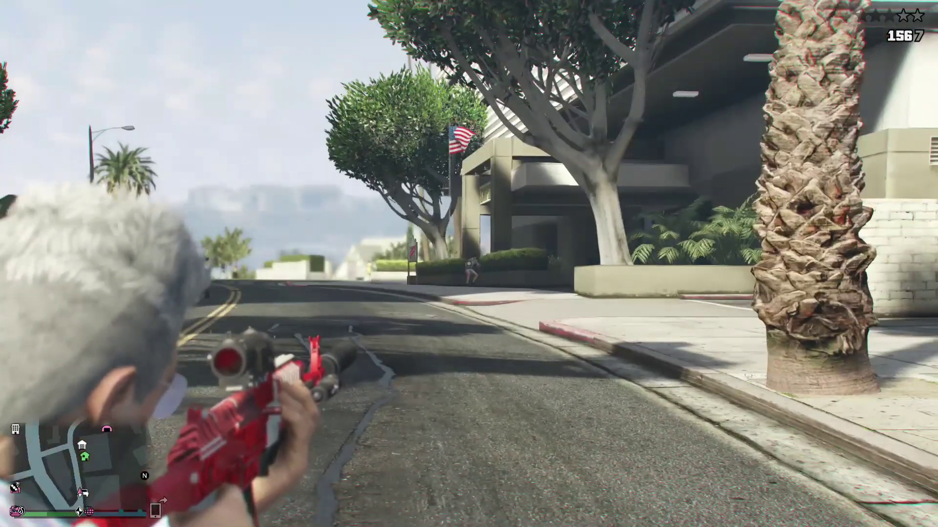
pyautogui.click(469, 264)
pyautogui.click(468, 263)
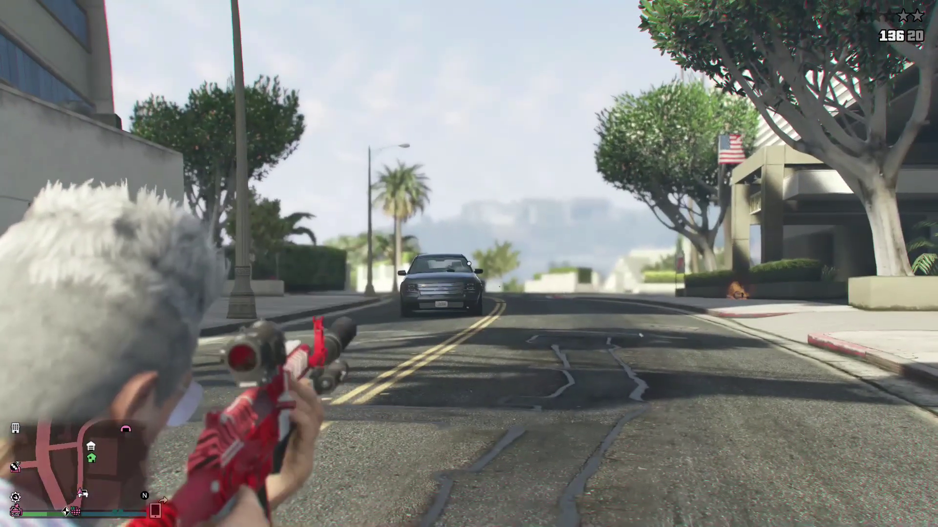
pyautogui.click(469, 264)
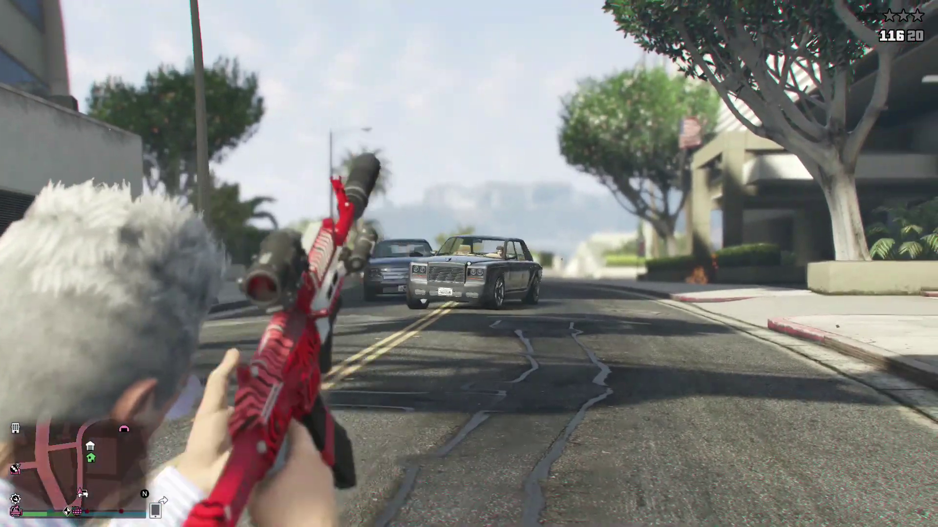
pyautogui.click(469, 264)
pyautogui.click(469, 264)
pyautogui.click(469, 264)
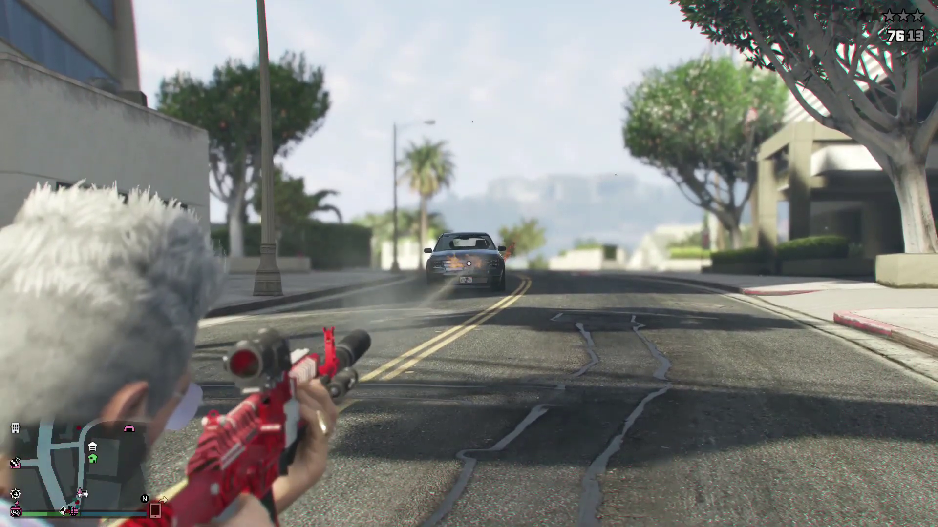
pyautogui.click(468, 264)
pyautogui.press('w')
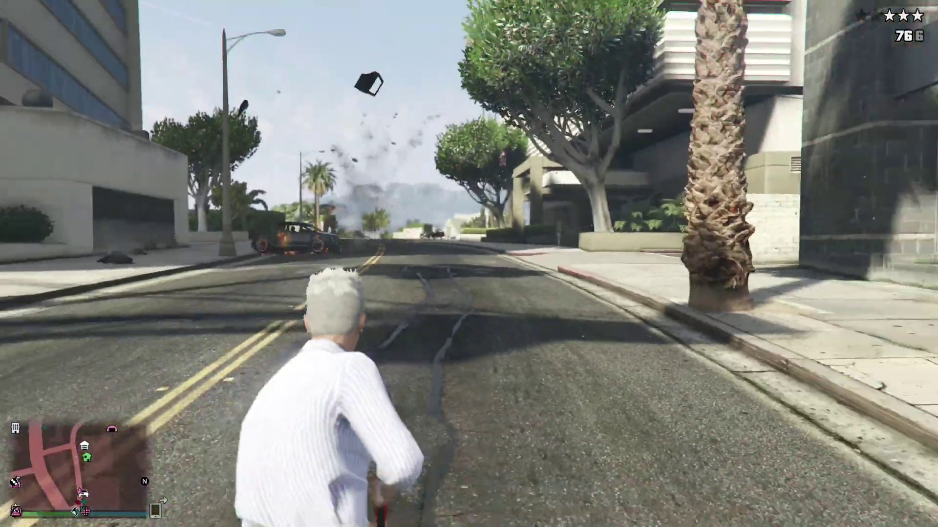
pyautogui.press('Up')
pyautogui.press('Up')
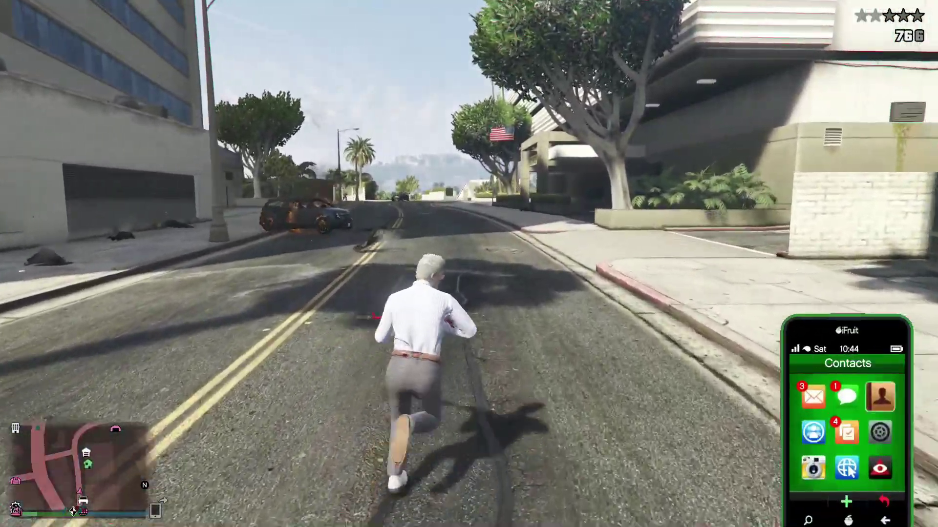
pyautogui.press('Return')
pyautogui.press('Up')
pyautogui.press('Up')
pyautogui.press('Up')
pyautogui.press('Up')
pyautogui.press('Up')
pyautogui.press('Up')
pyautogui.press('Up')
pyautogui.press('Up')
pyautogui.press('Up')
pyautogui.press('Up')
pyautogui.press('Up')
pyautogui.press('Up')
pyautogui.press('Up')
pyautogui.press('Up')
pyautogui.press('Up')
pyautogui.press('Up')
pyautogui.press('Up')
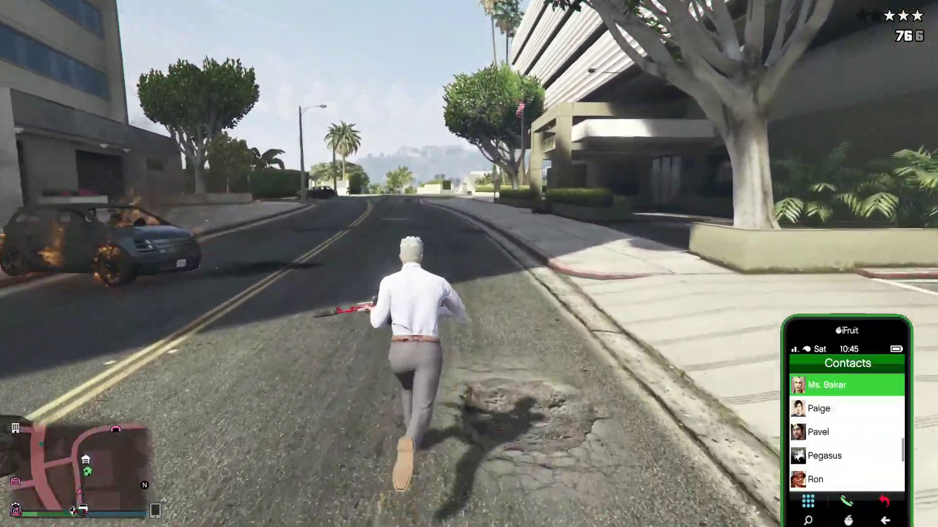
pyautogui.press('Up')
pyautogui.press('Up')
pyautogui.press('Down')
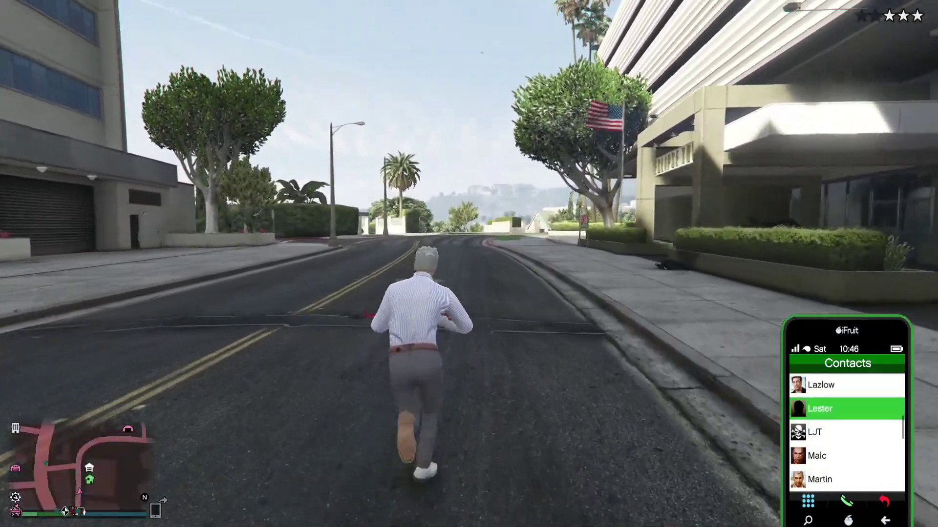
pyautogui.press('Return')
pyautogui.press('w')
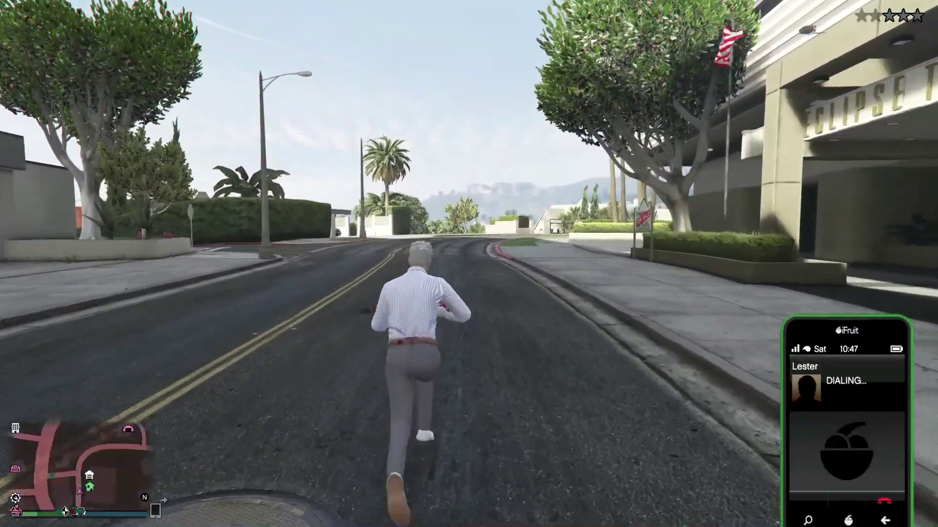